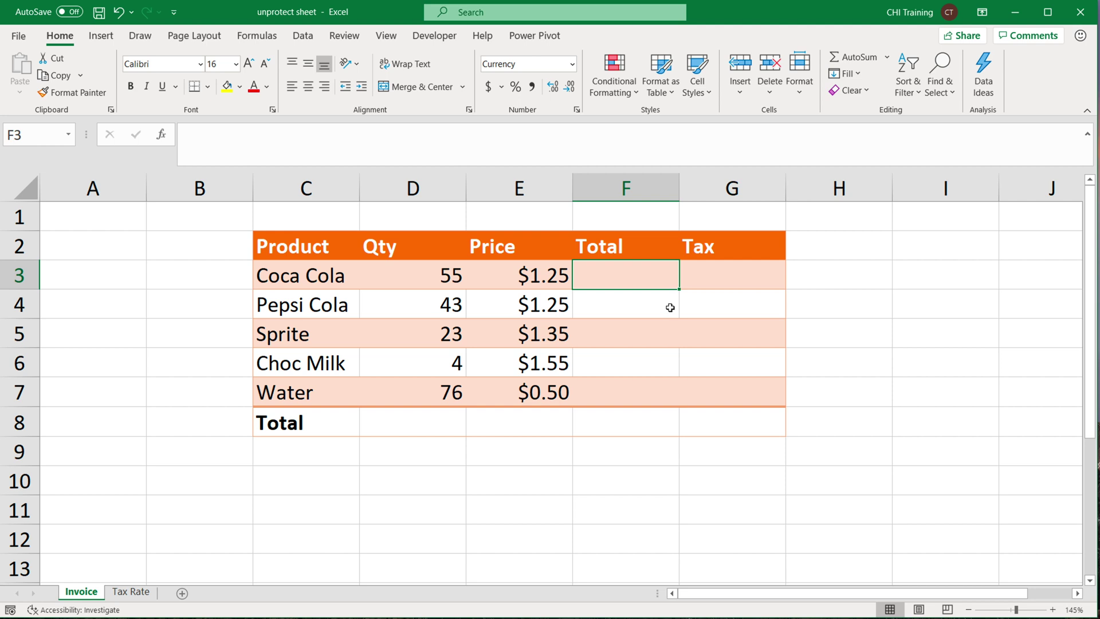
Enter =D3*E3 in F3 to give Coca Cola's total of $68.75.
drag(308, 289, 542, 427)
click(589, 354)
click(617, 282)
text(=)
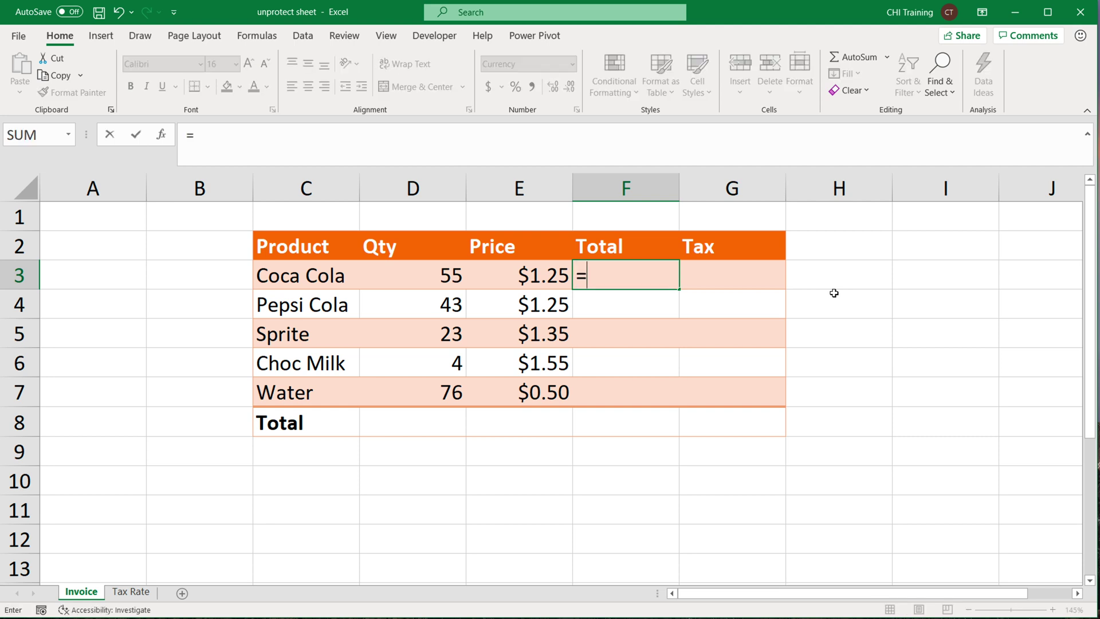
click(401, 278)
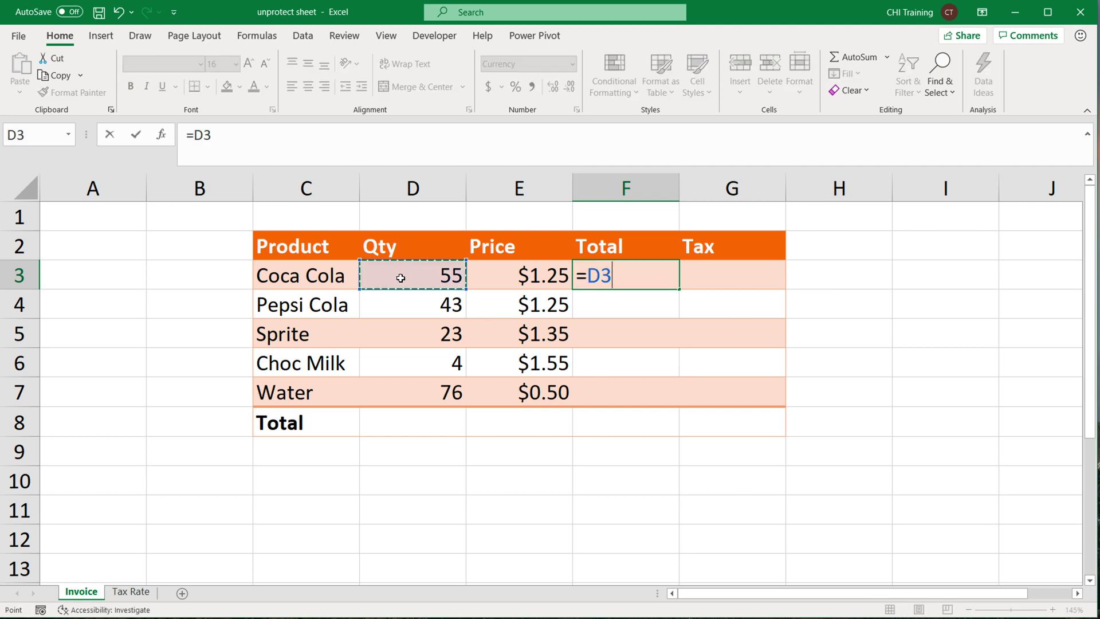
text(*)
click(523, 274)
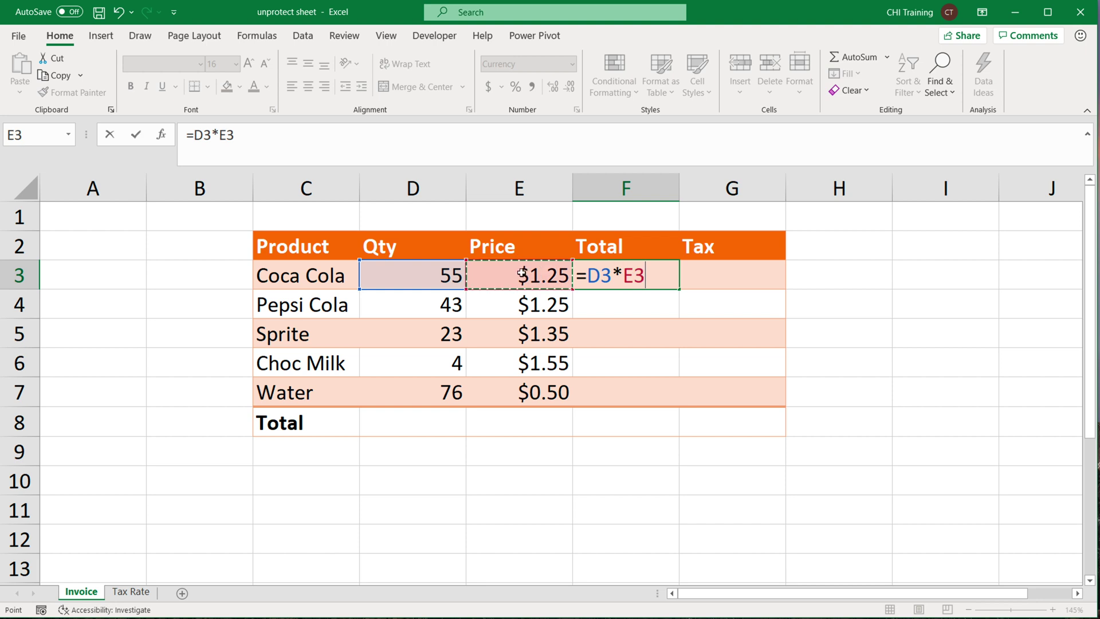
key(Return)
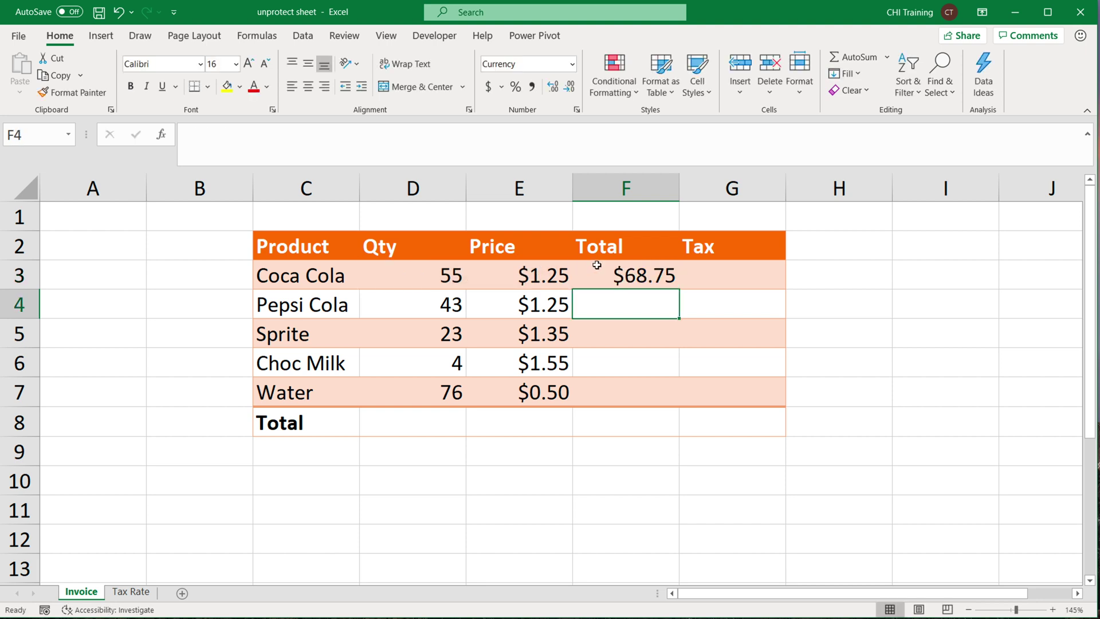
Fill the total formula down F3:F7, ending with $38.00 for Water.
click(675, 285)
drag(678, 288, 654, 399)
click(724, 273)
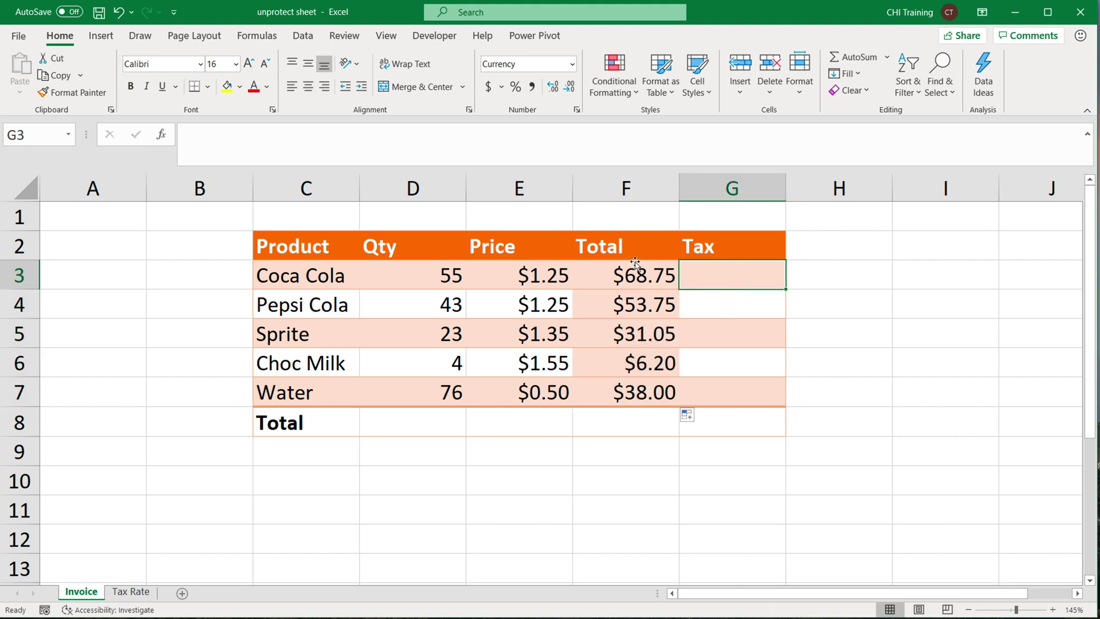
Check the 10.75% rate on Tax Rate and refill the totals without formatting to keep row shading.
click(130, 591)
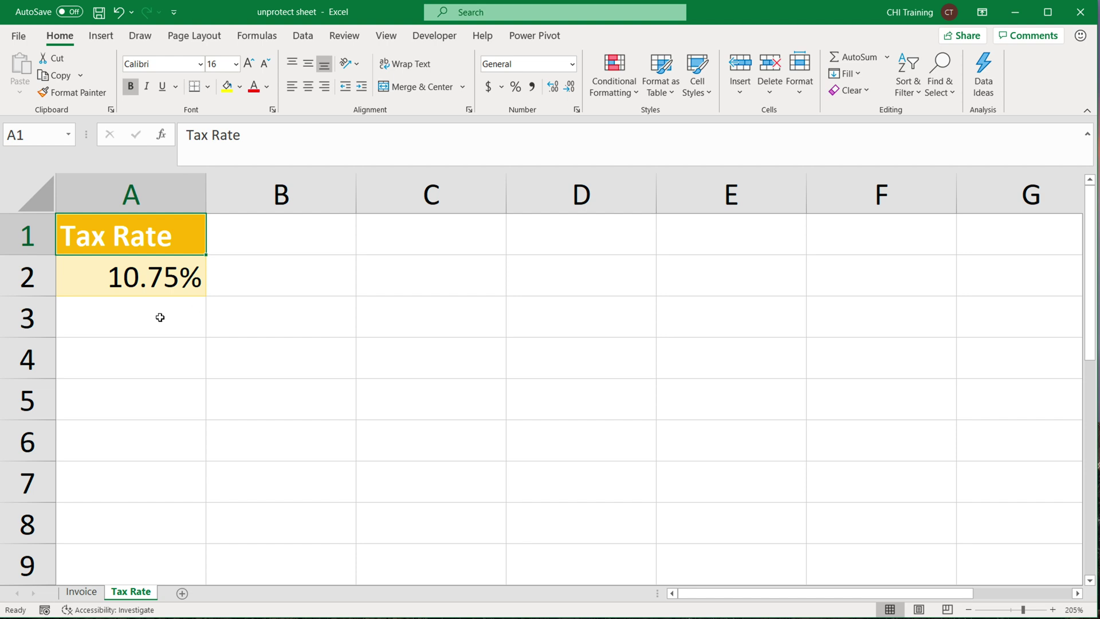
click(125, 286)
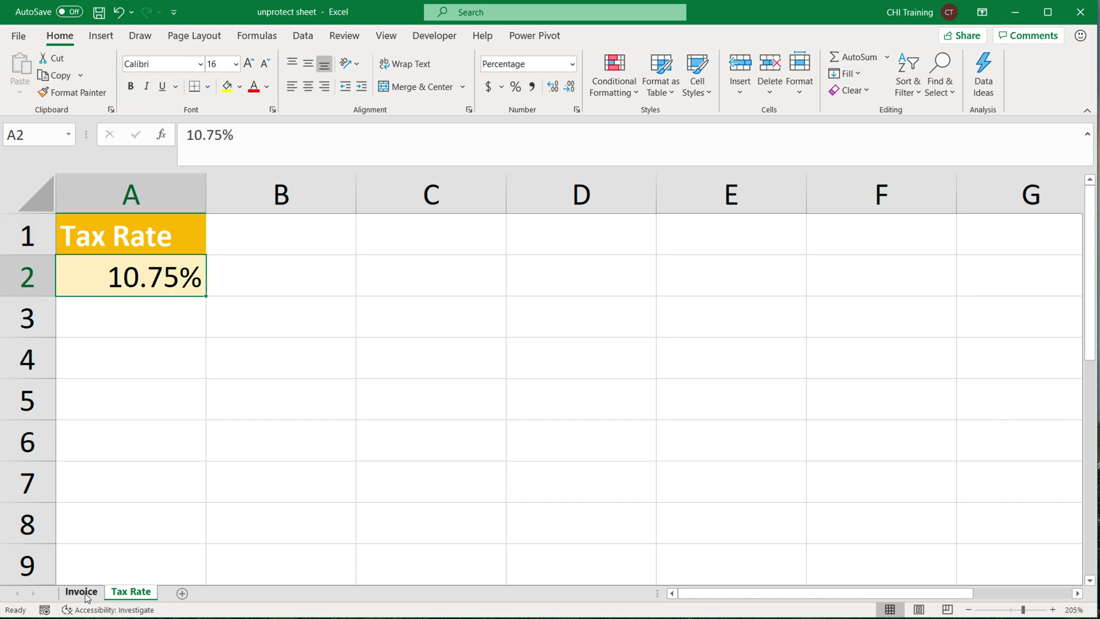
click(87, 592)
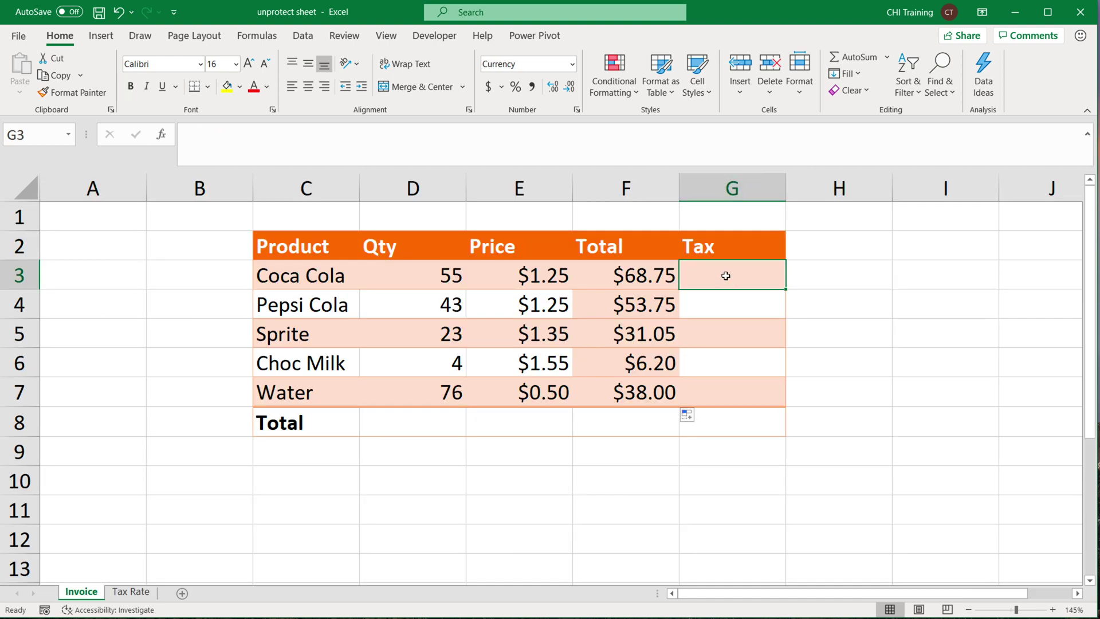
click(689, 415)
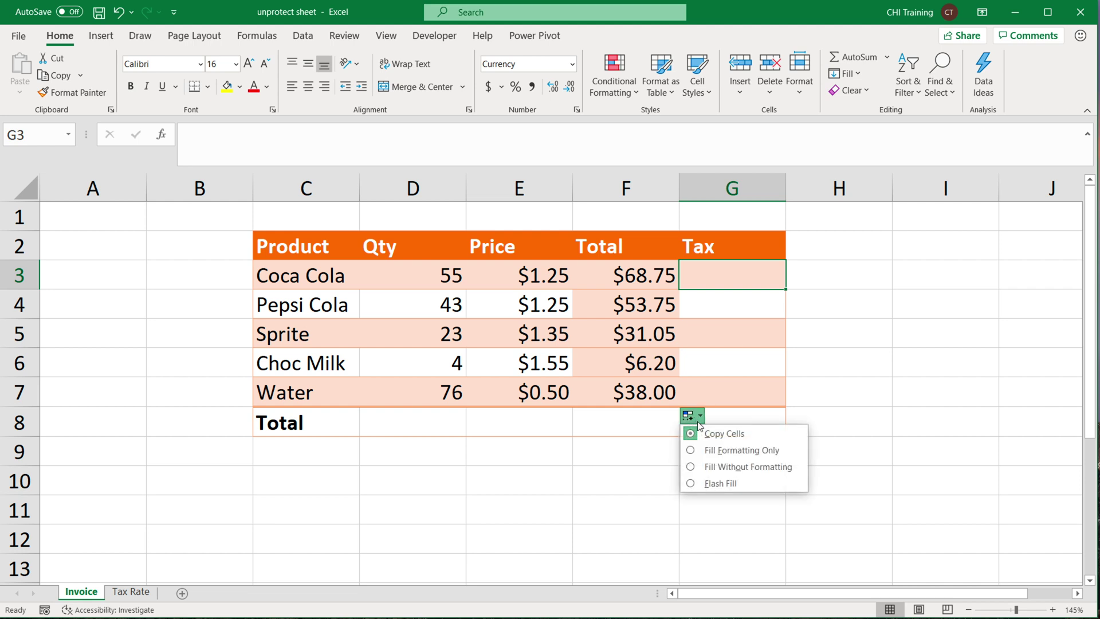
click(753, 465)
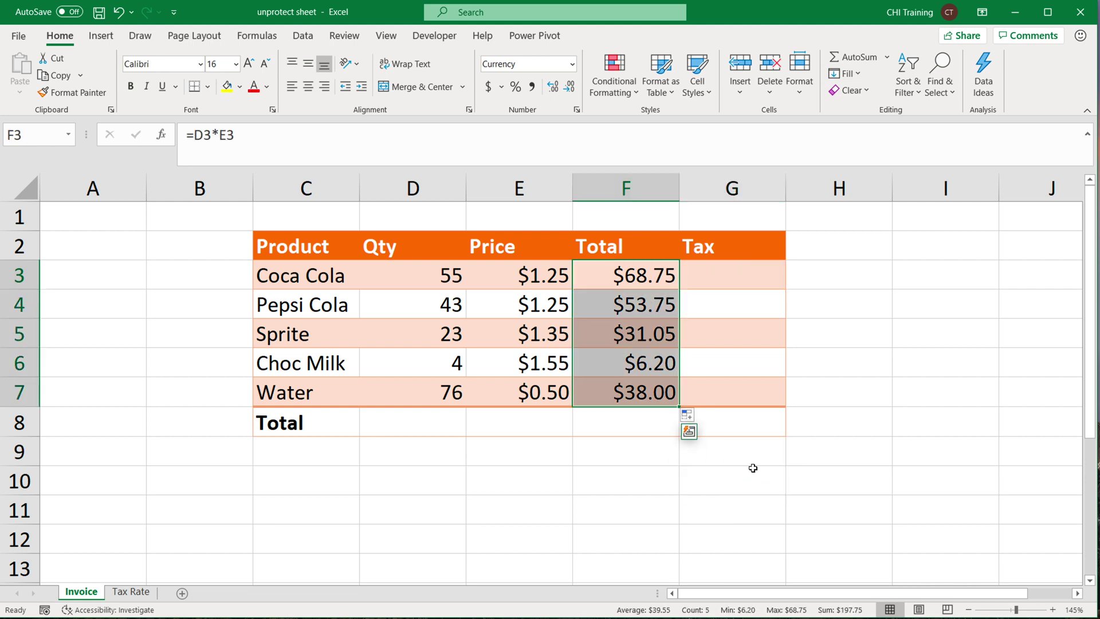
drag(663, 307, 688, 423)
Enter =F3*'Tax Rate'!$A$2 in G3 for Coca Cola's tax of $7.39.
click(779, 271)
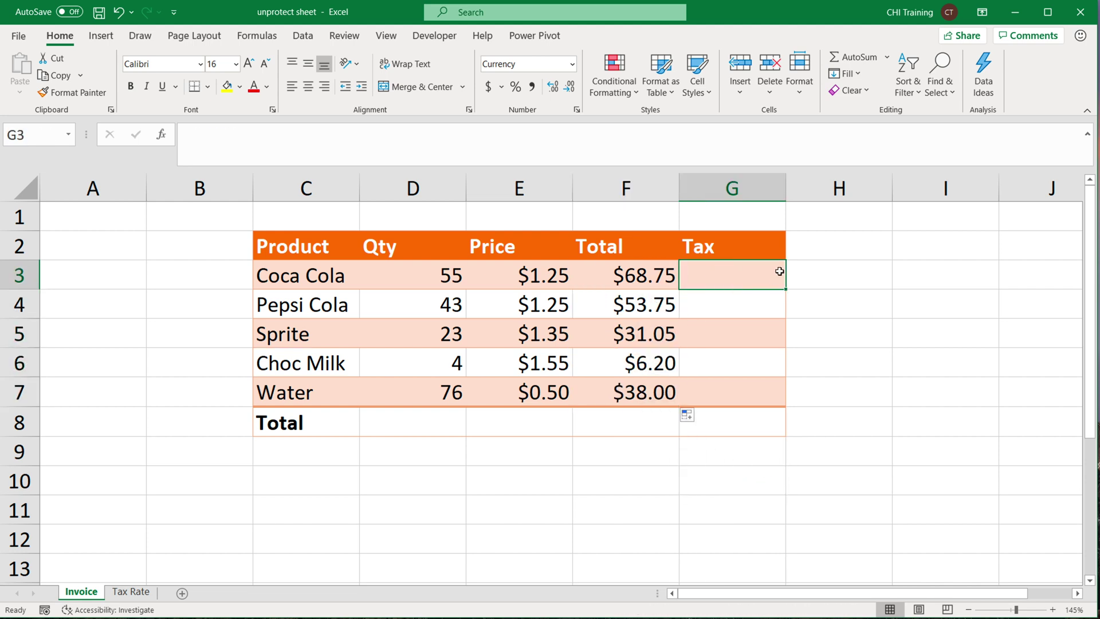
text(=)
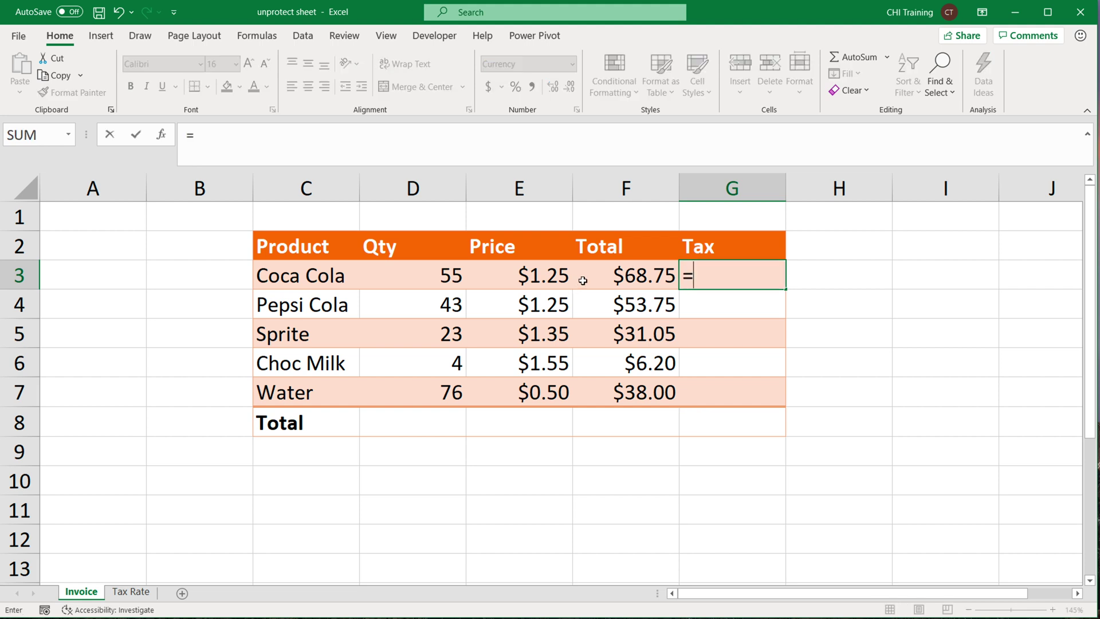
click(637, 280)
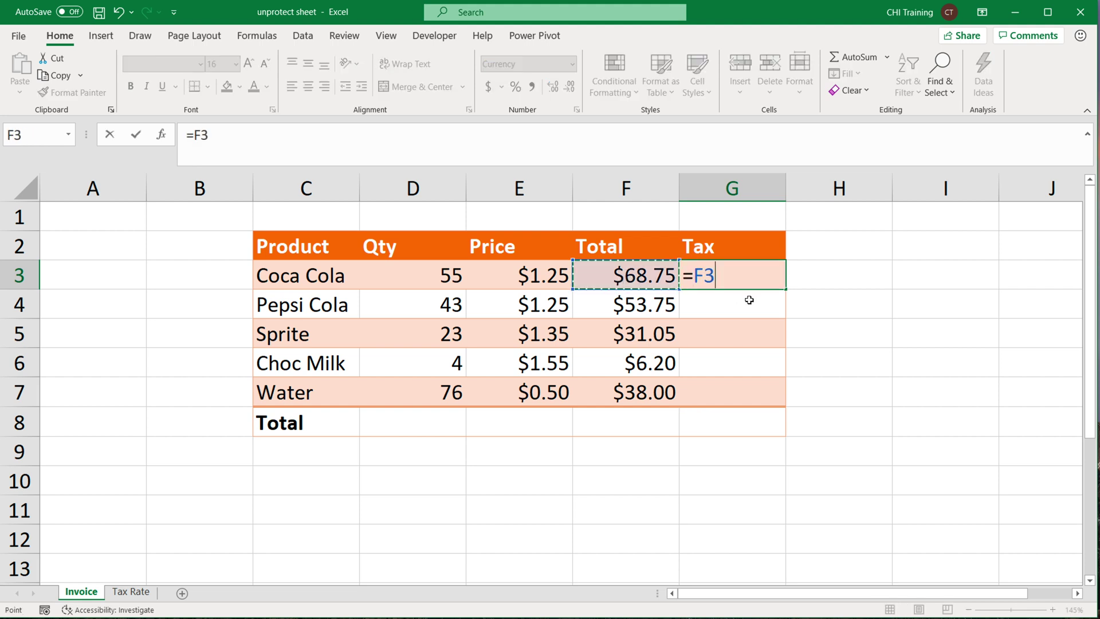
text(*)
click(131, 592)
click(142, 281)
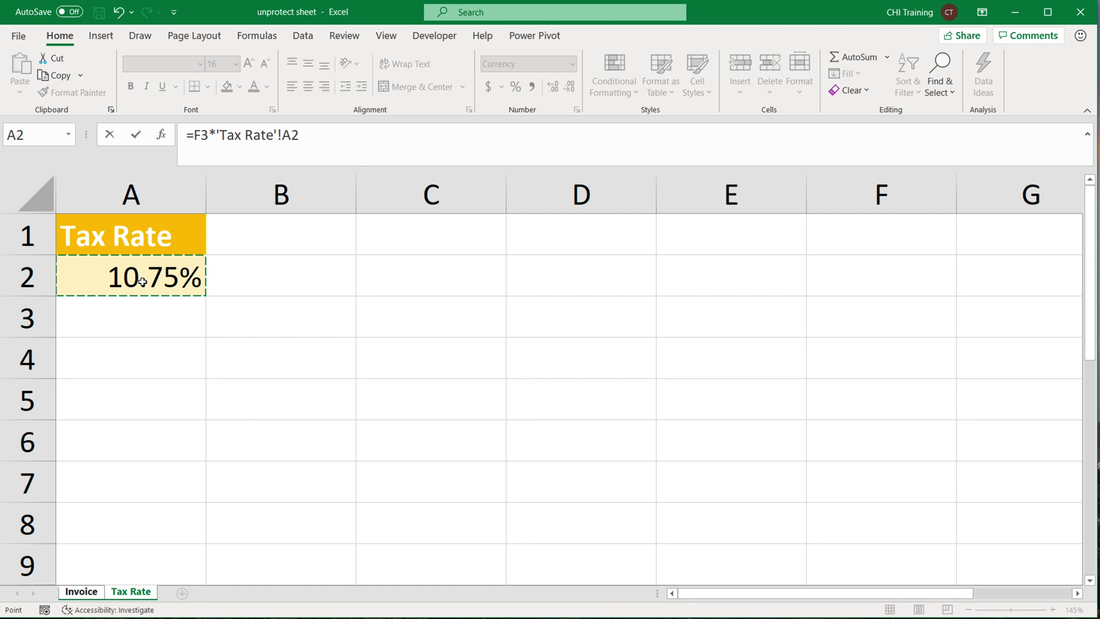
key(F4)
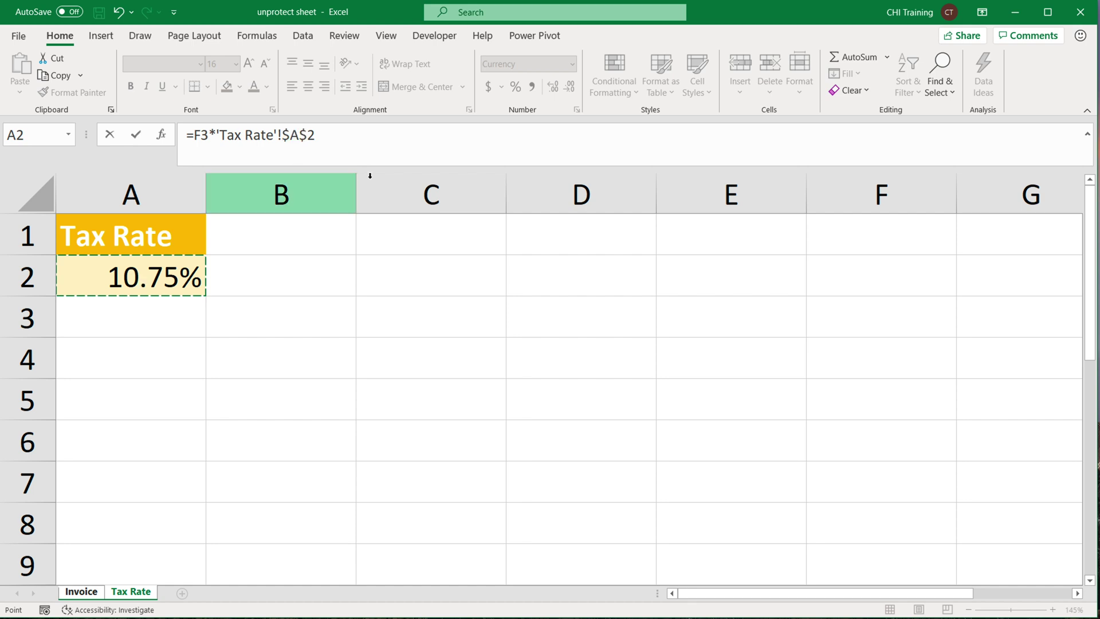
key(Return)
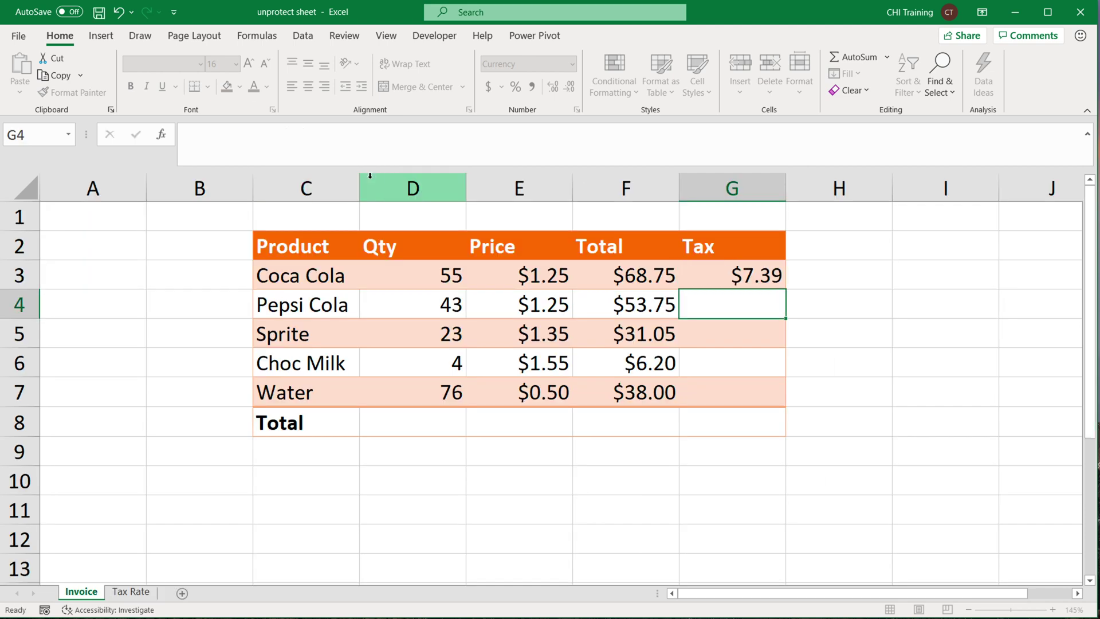
Fill the tax formula down G3:G7 without formatting, keeping the alternating shading.
click(778, 286)
drag(786, 291, 776, 411)
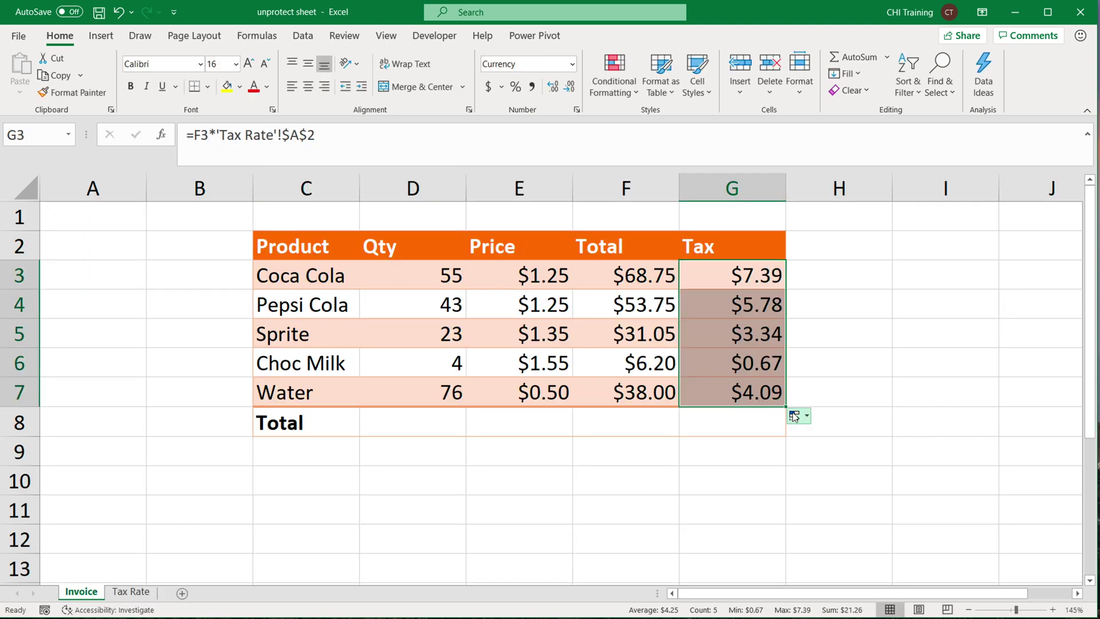
click(797, 415)
click(864, 468)
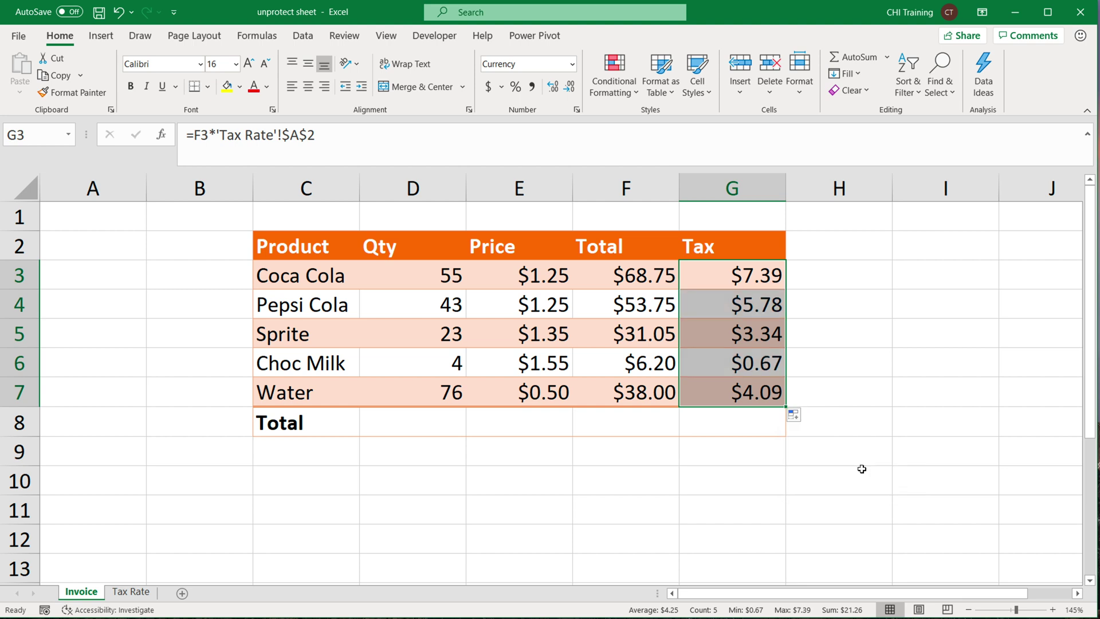
AutoSum F3:F7 into F8 ($197.75) and copy it across to G8 ($21.26).
mouse_move(641, 423)
mouse_down()
mouse_move(680, 432)
mouse_move(644, 422)
mouse_up()
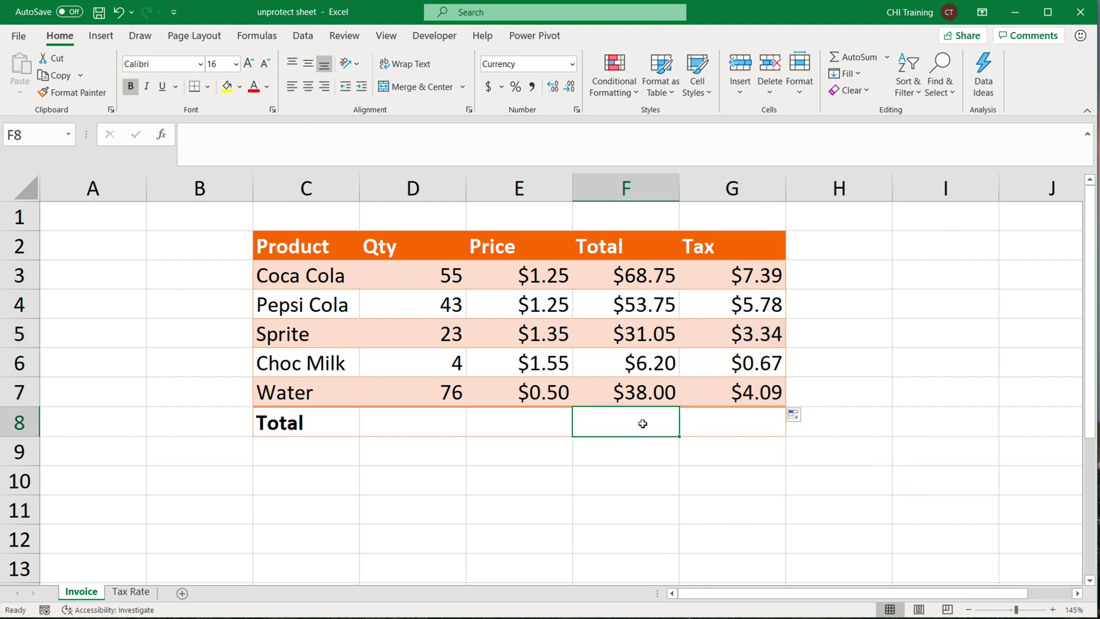
click(859, 58)
key(Return)
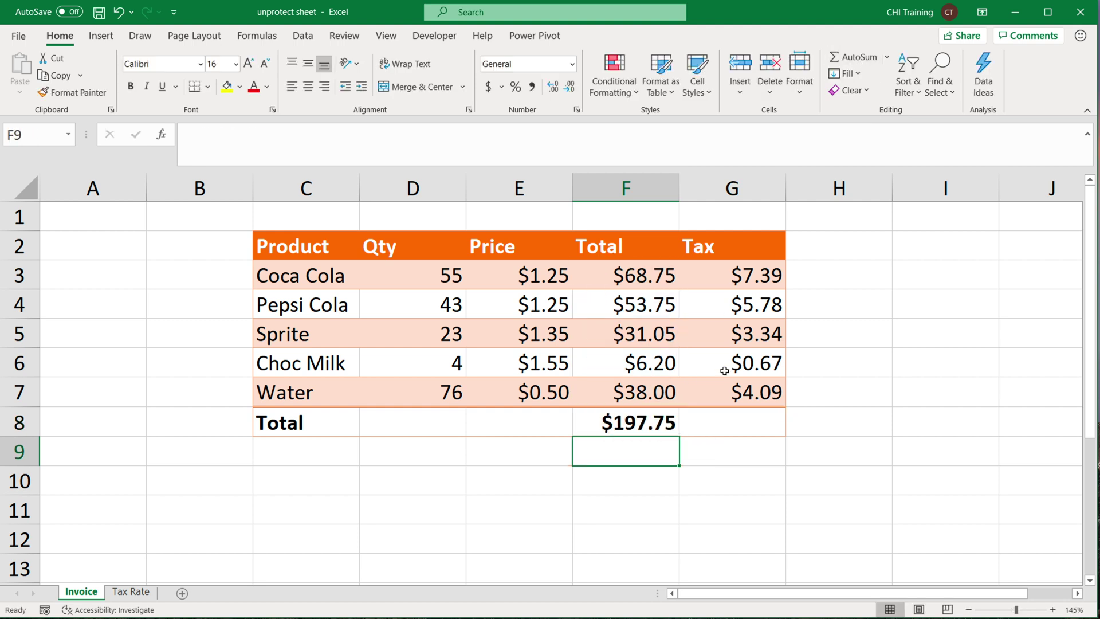
key(Up)
drag(682, 437, 745, 438)
key(Right)
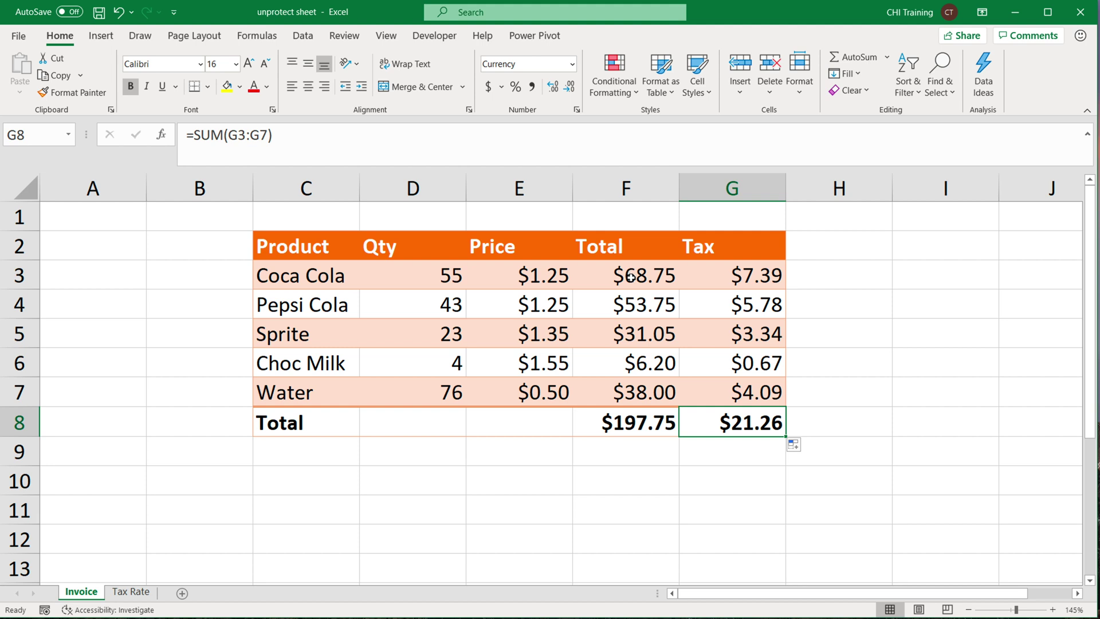
drag(301, 281, 512, 390)
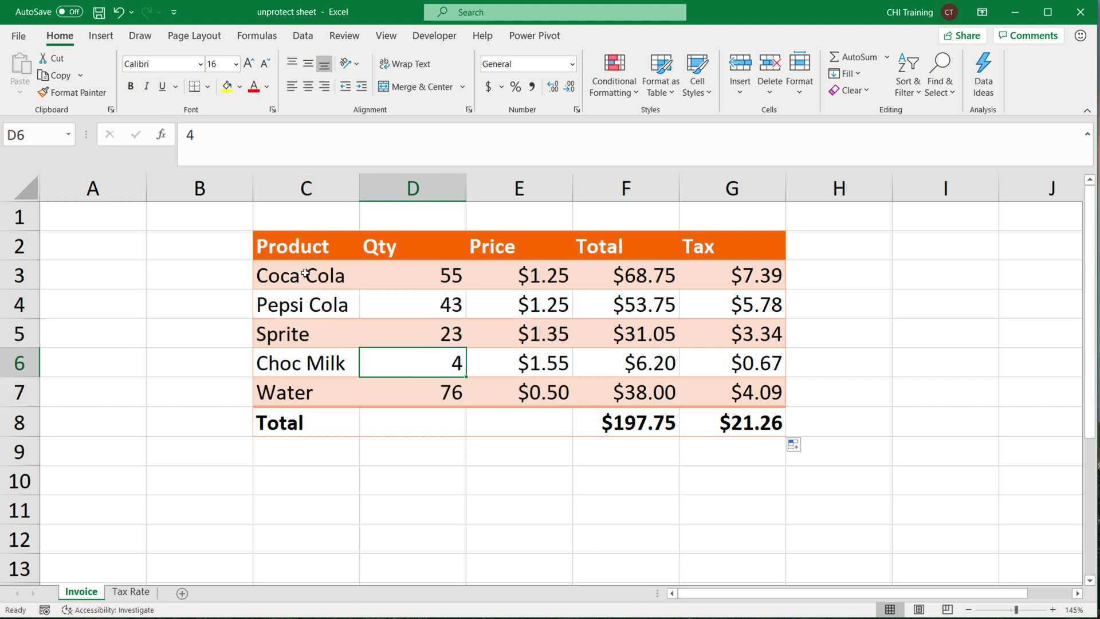
Uncheck Locked on the Protection tab of Format Cells for C3:E7.
drag(306, 273, 566, 397)
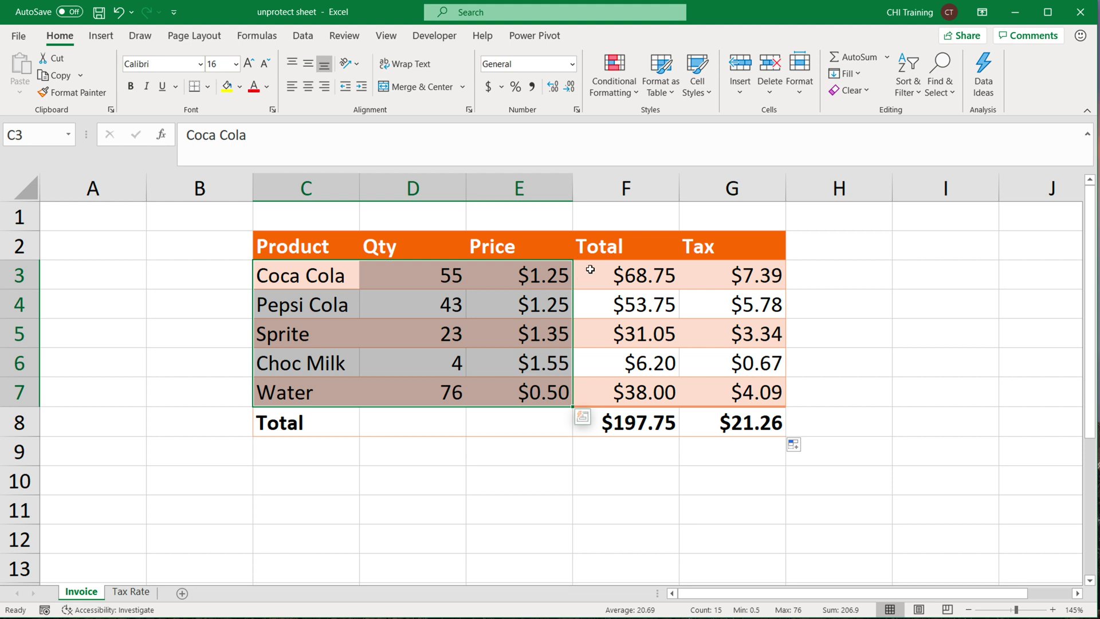
key(ctrl+1)
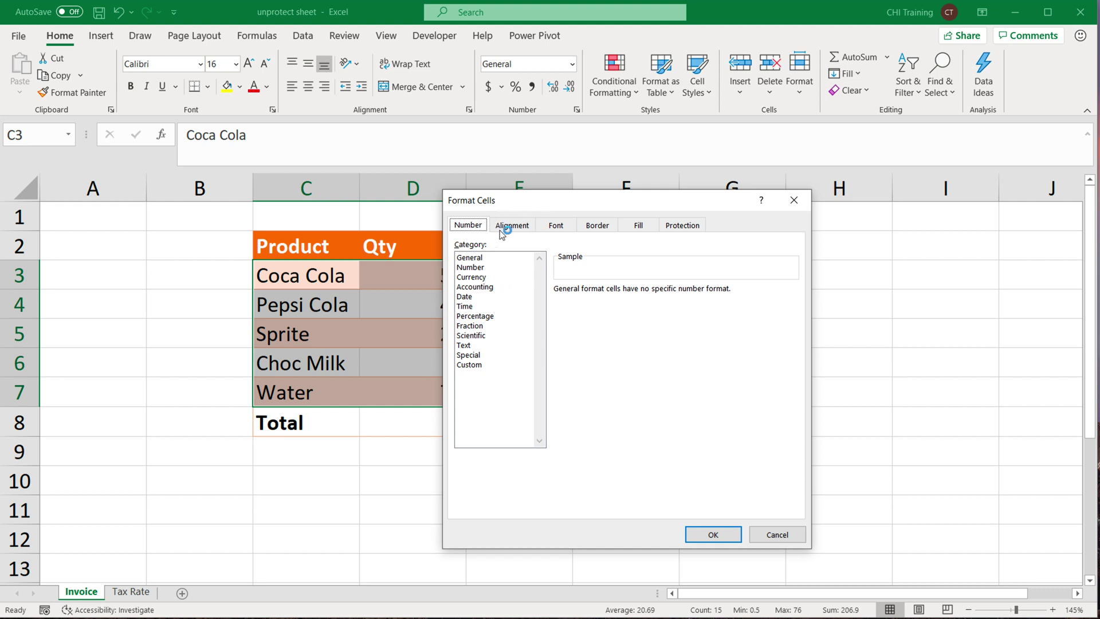
click(688, 229)
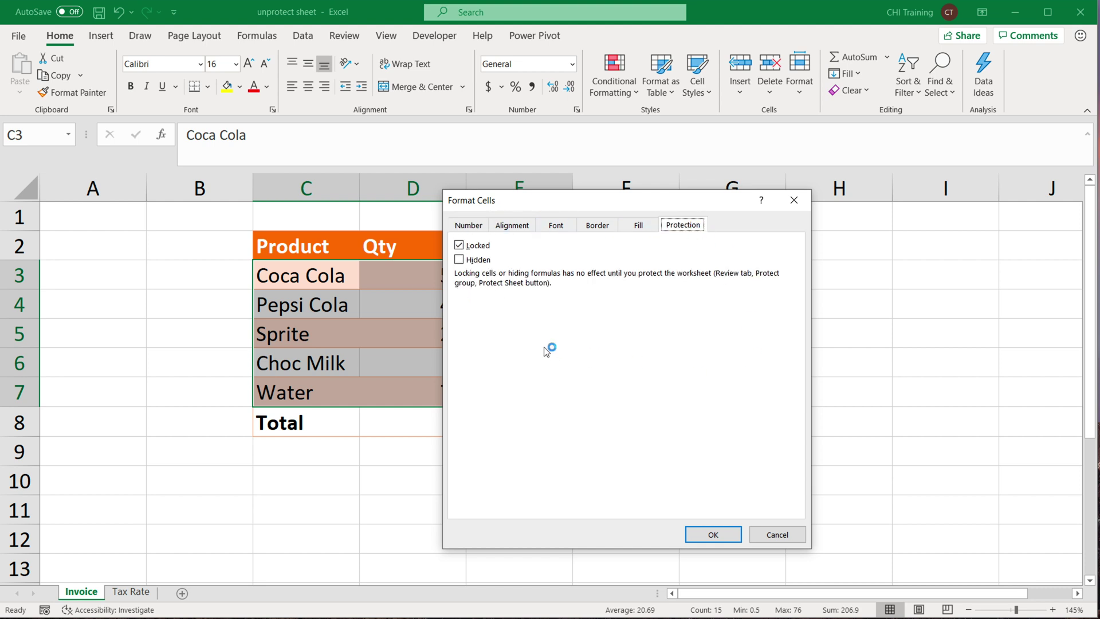
click(459, 245)
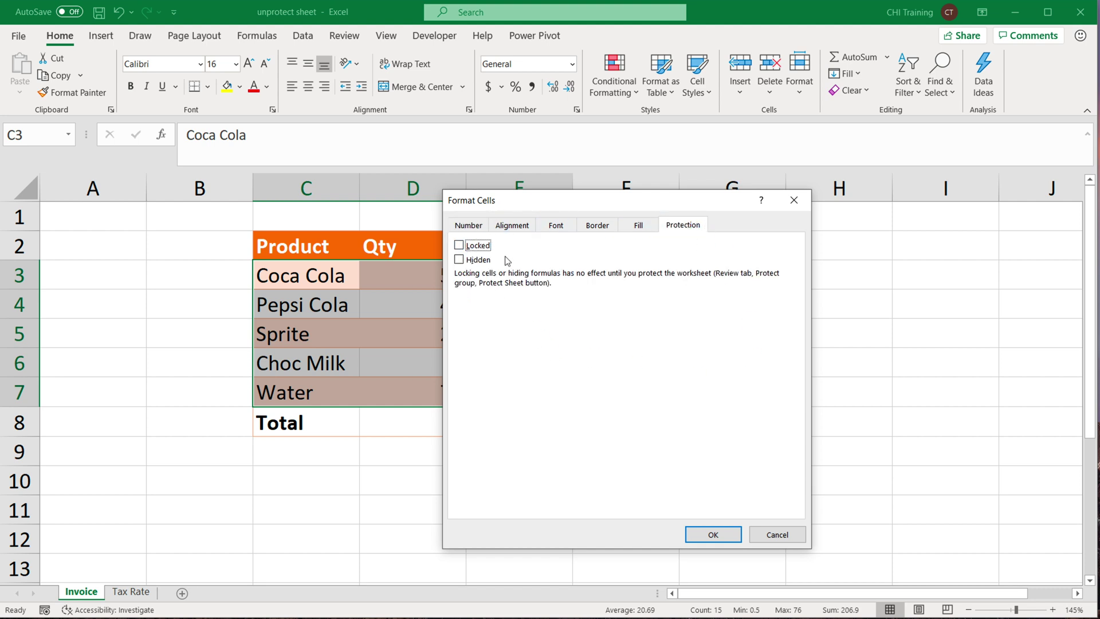
click(703, 535)
click(429, 271)
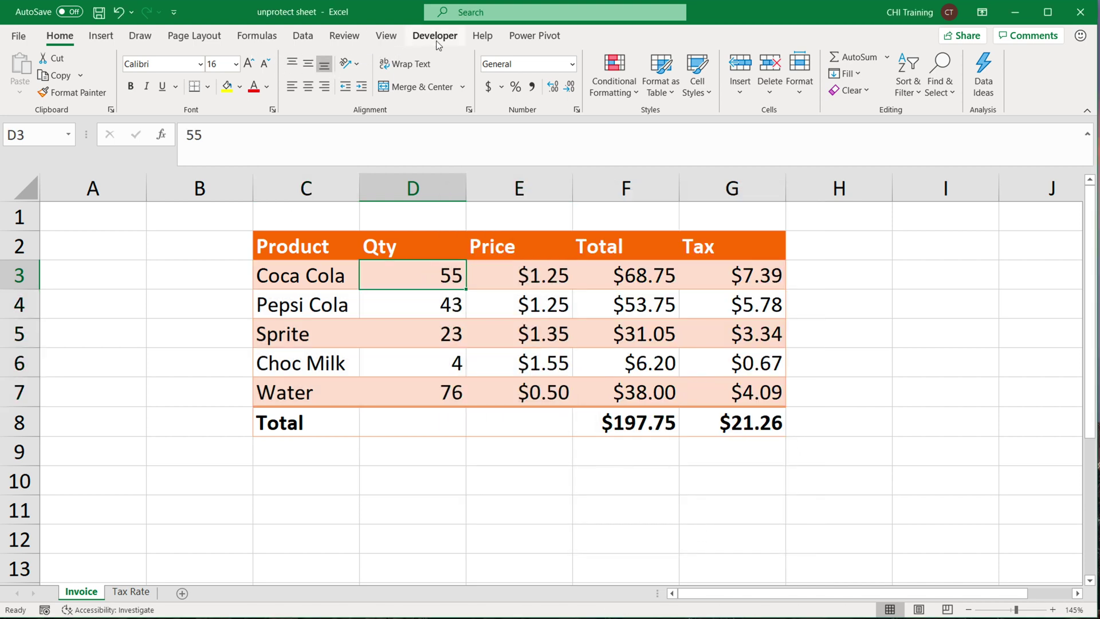
Protect the Invoice sheet from the Review tab, entering and confirming a password.
click(346, 41)
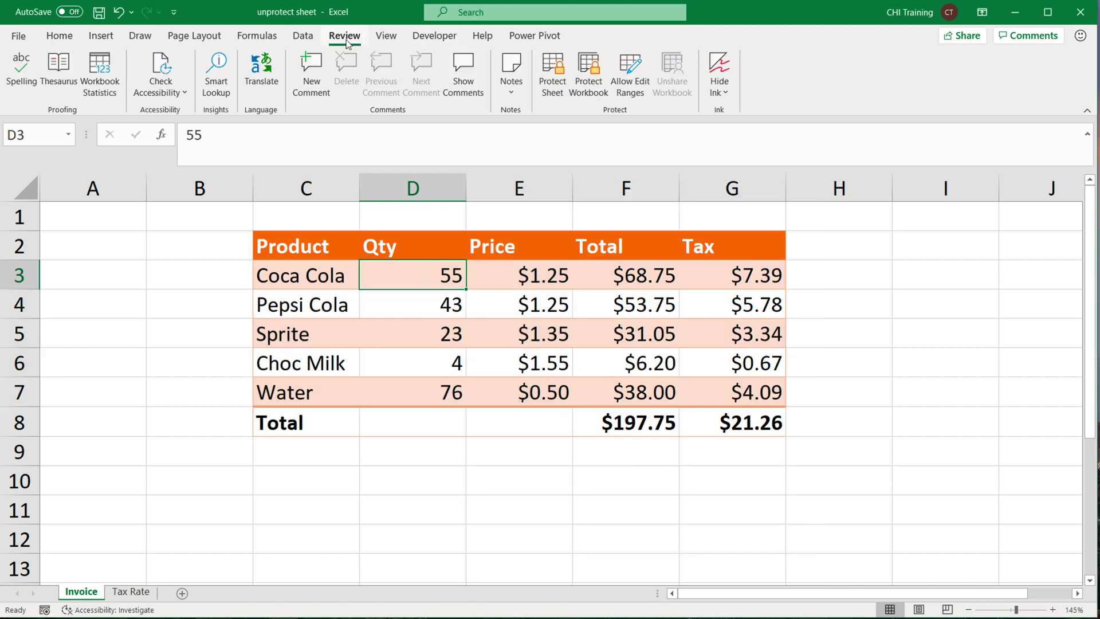
click(553, 86)
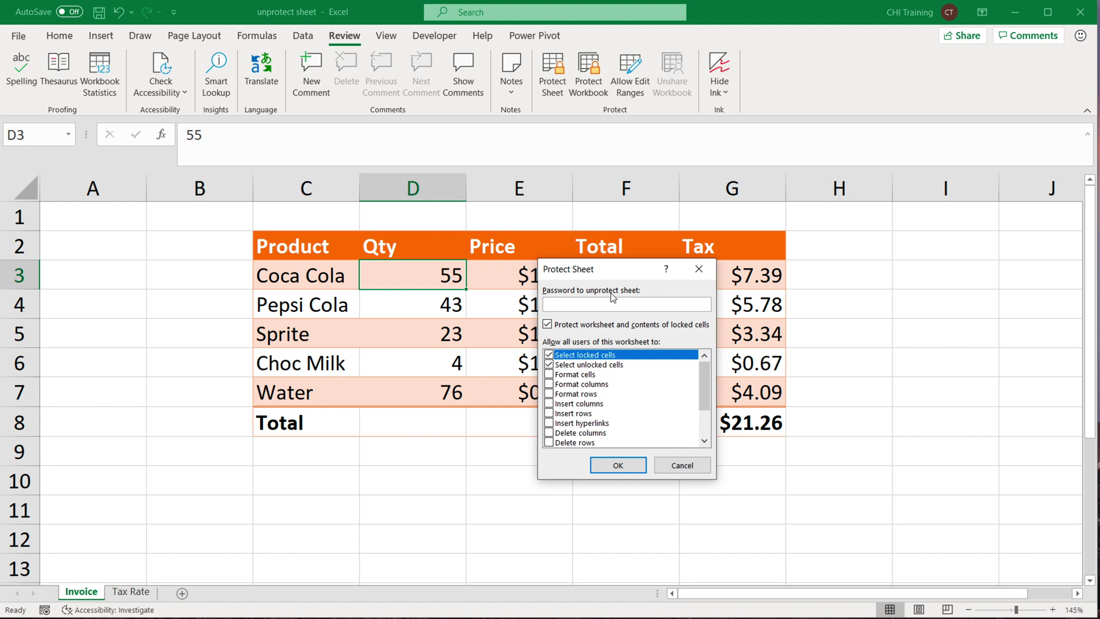
text(1234)
key(Return)
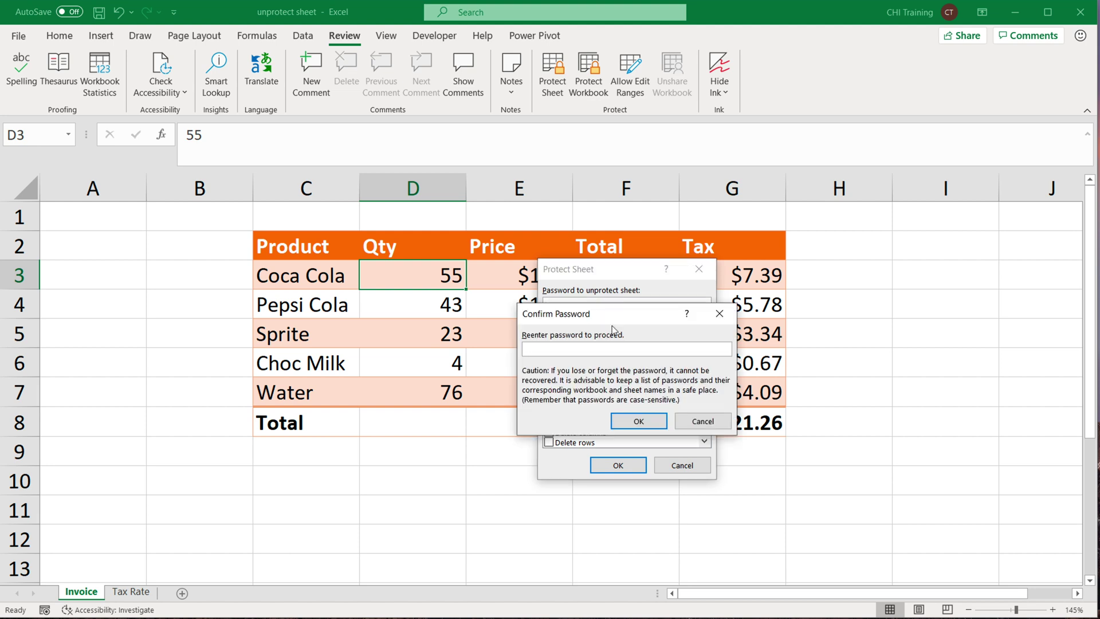
key(Return)
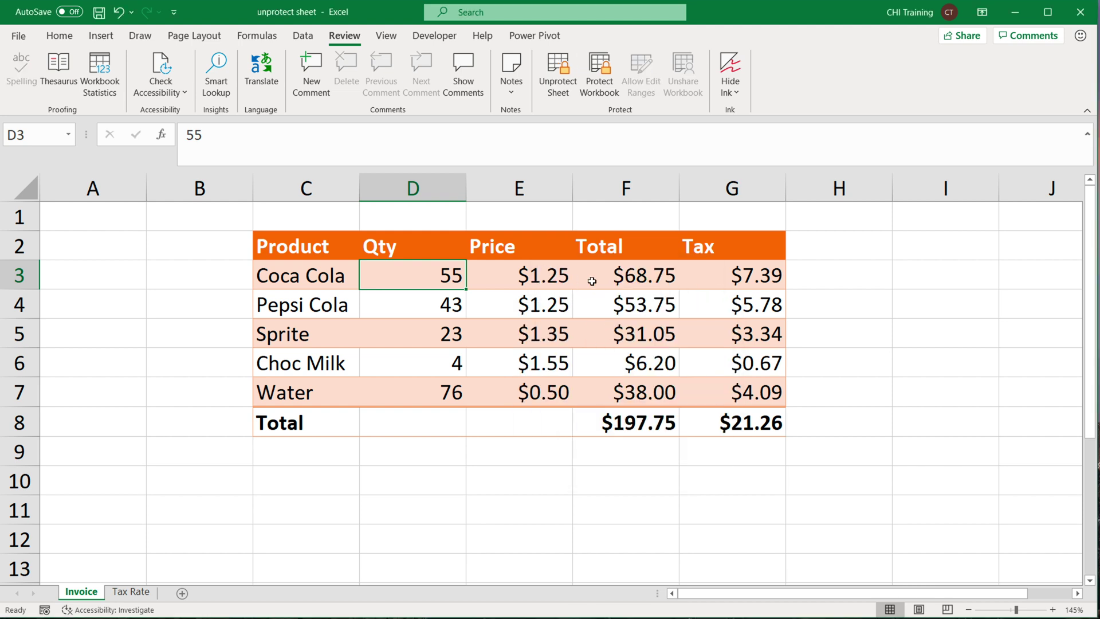
Try editing the F3, G3 and F8 formulas, confirming the protection warning blocks each.
click(646, 283)
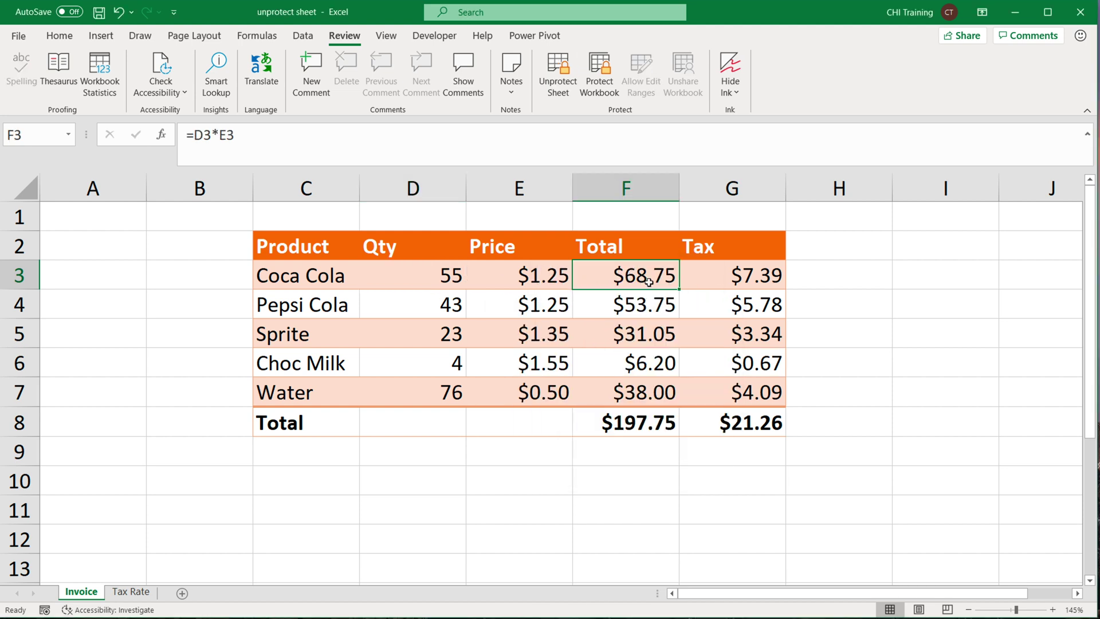
key(Down)
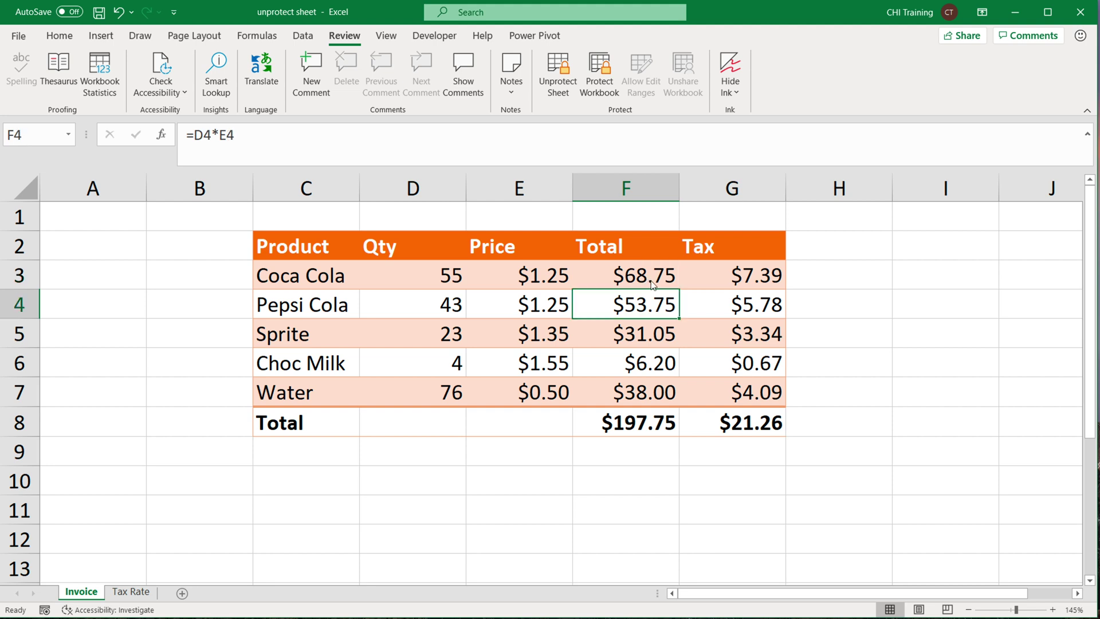
double_click(633, 278)
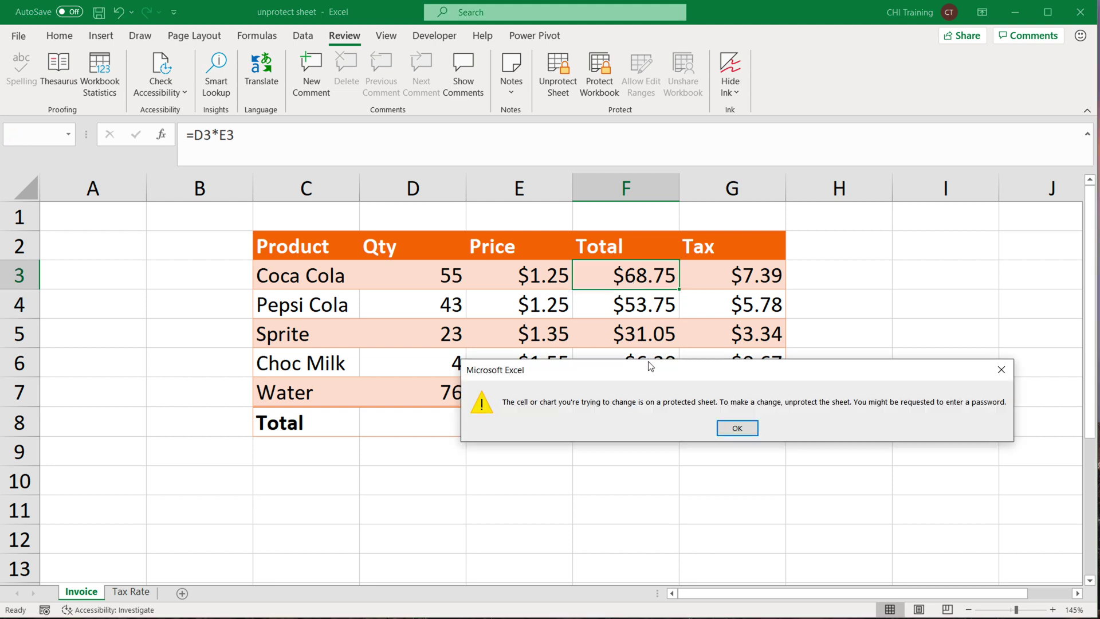
click(738, 428)
double_click(739, 272)
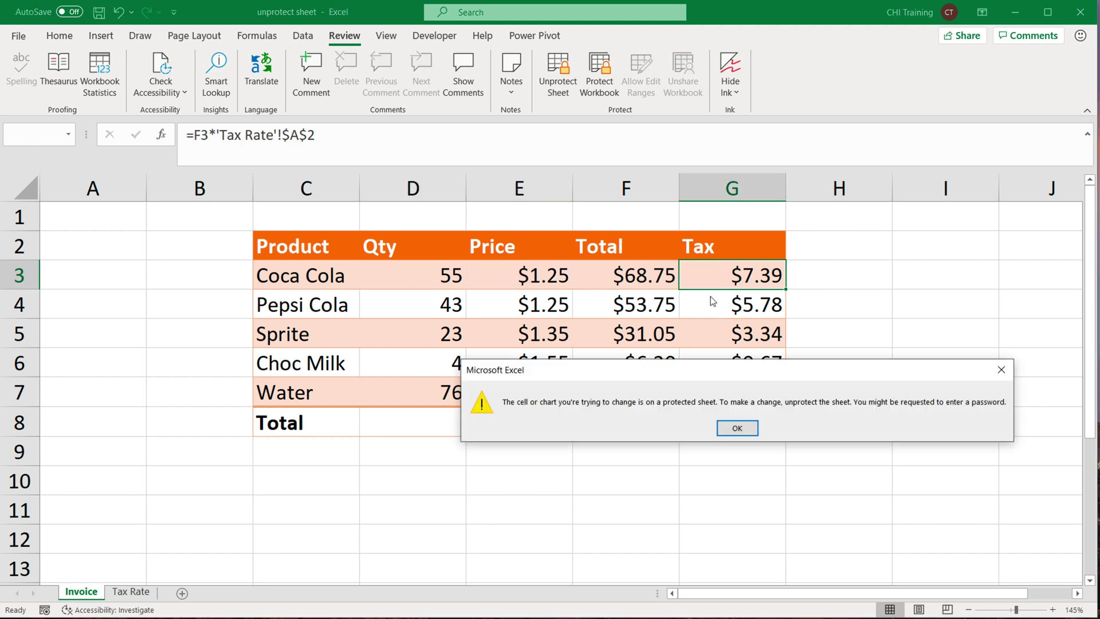
key(Return)
click(712, 273)
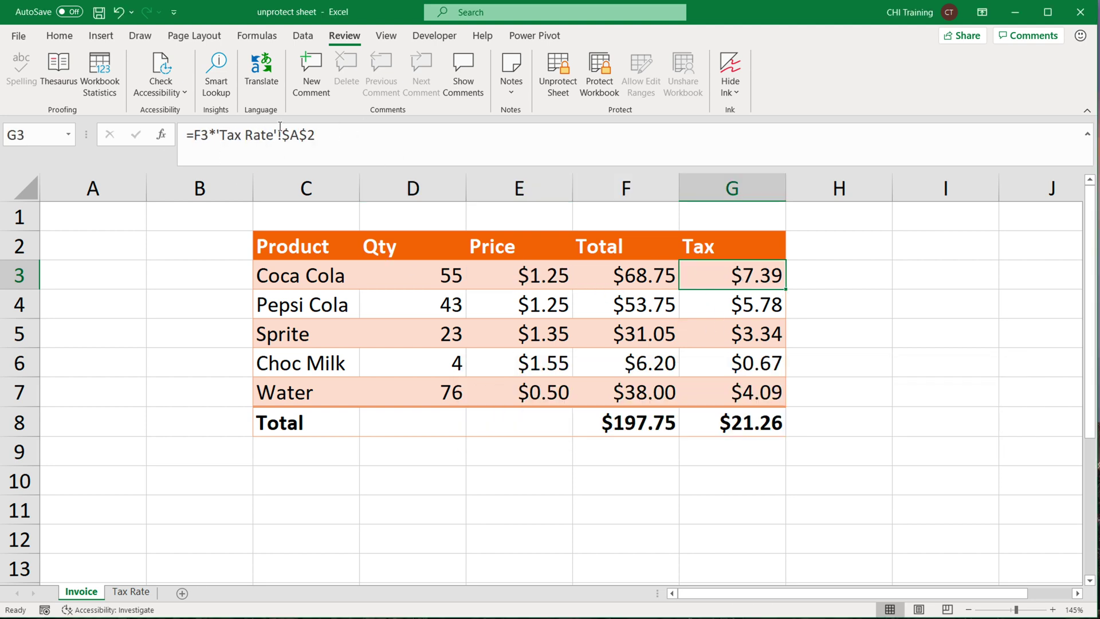
click(665, 280)
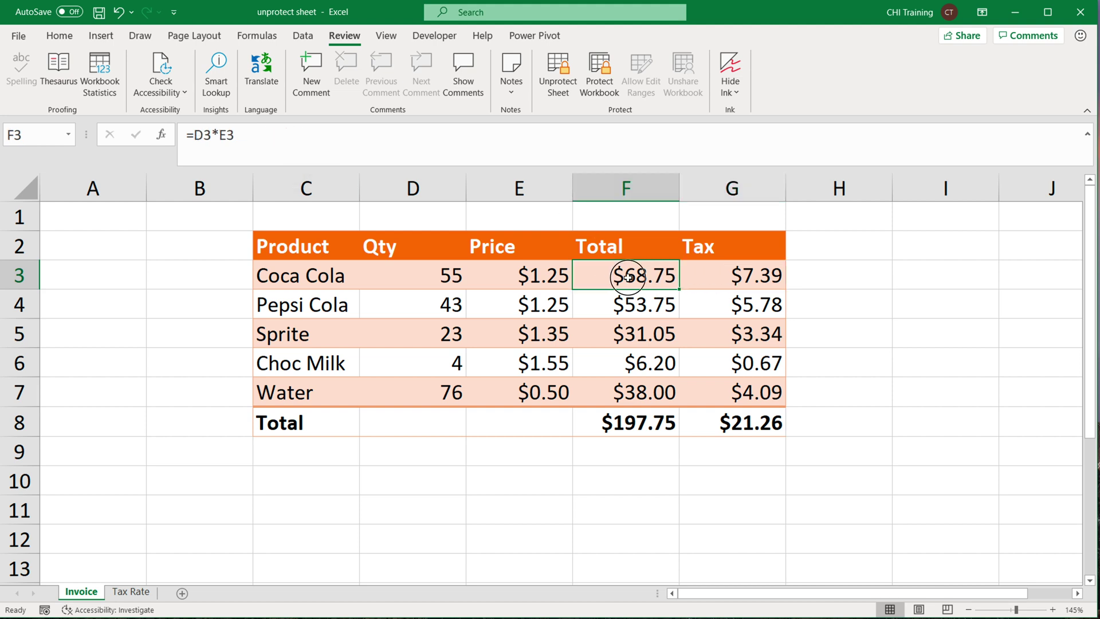
double_click(629, 281)
key(Return)
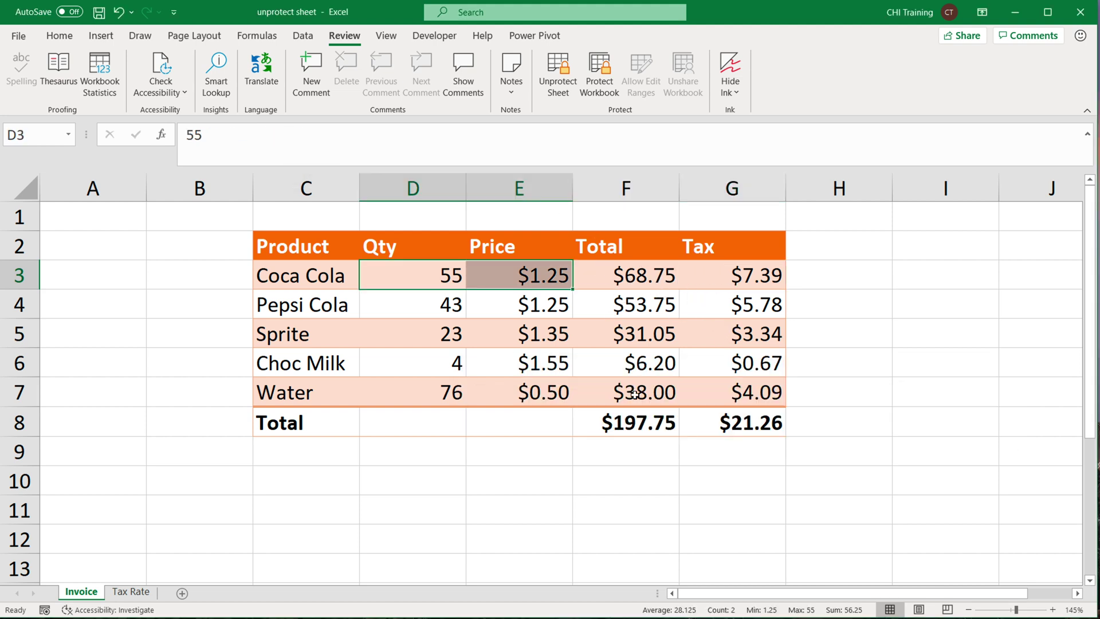
double_click(630, 417)
key(Return)
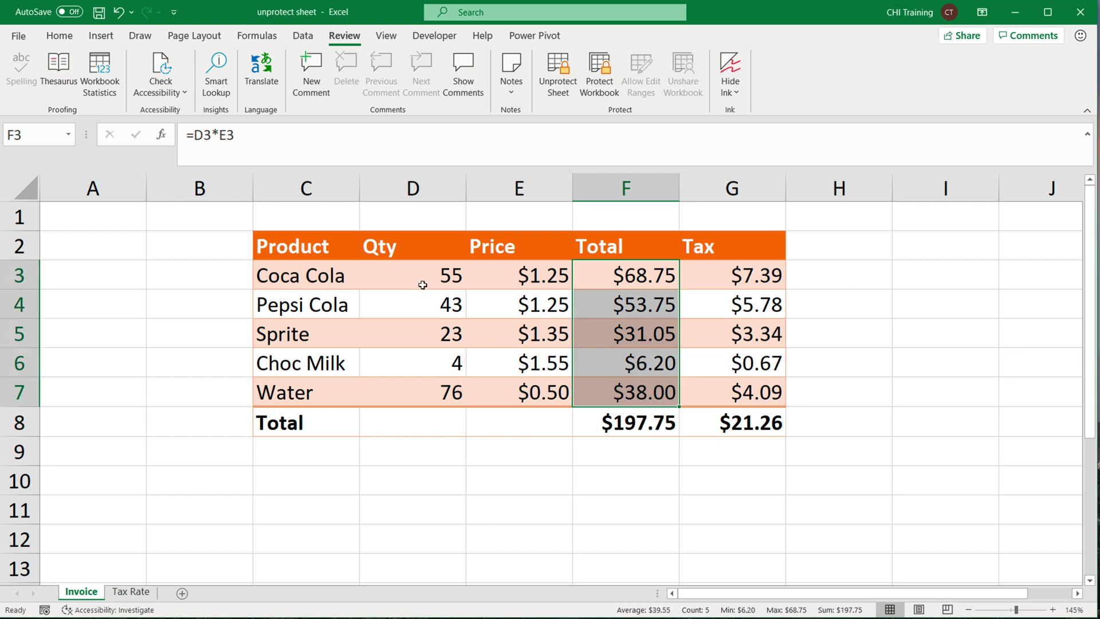
Change Coca Cola's quantity in D3 to 32.
click(419, 277)
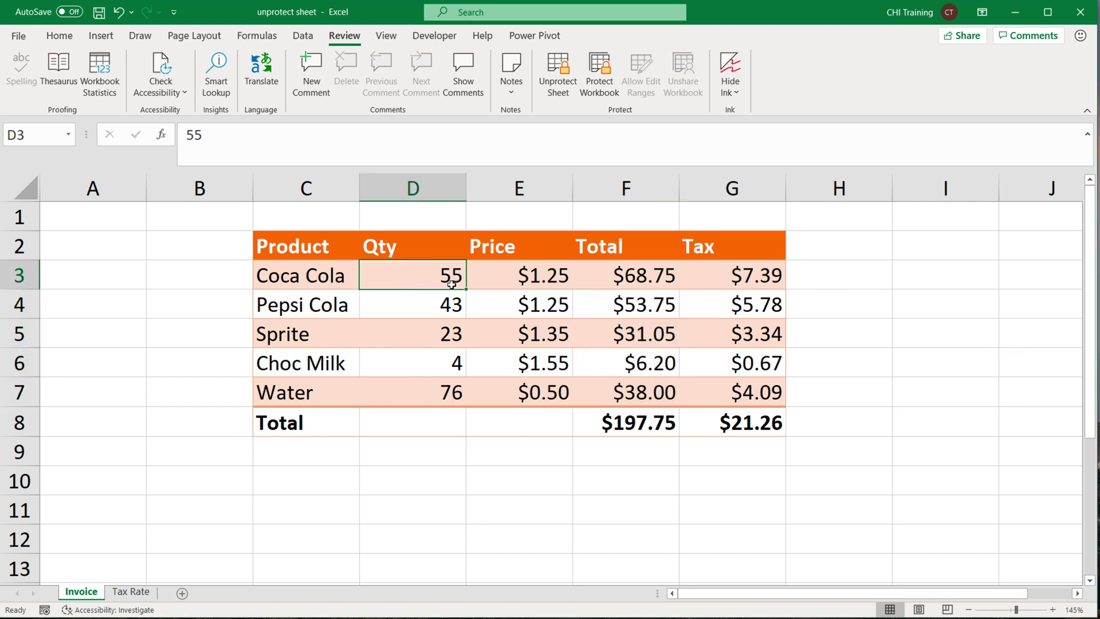
text(32)
key(Return)
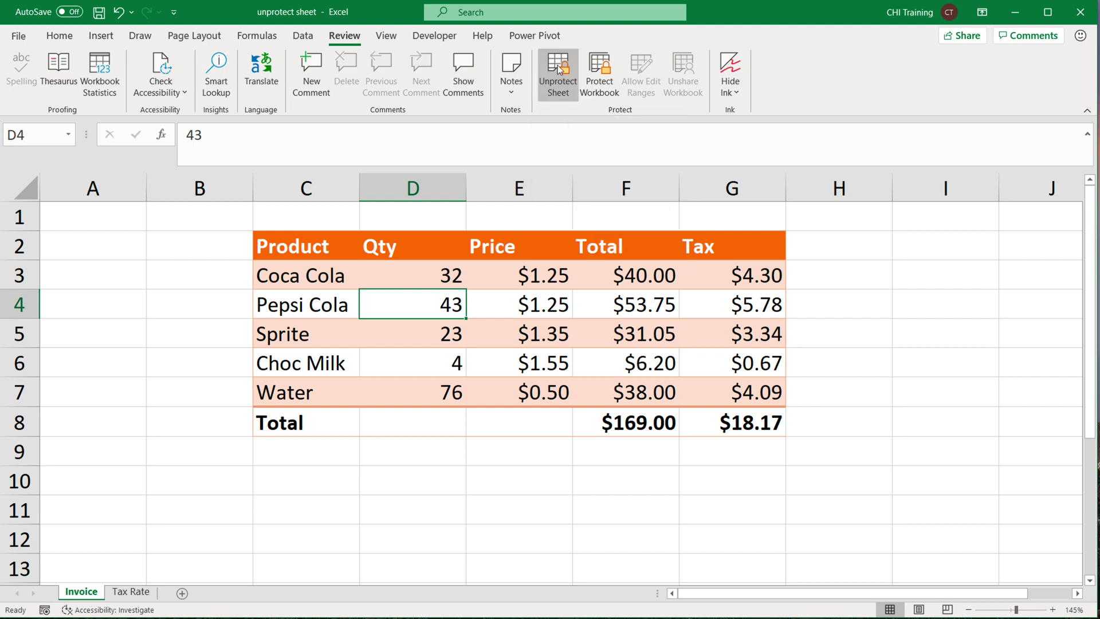
Attempt Unprotect Sheet with a wrong password, then add a new blank sheet.
click(561, 83)
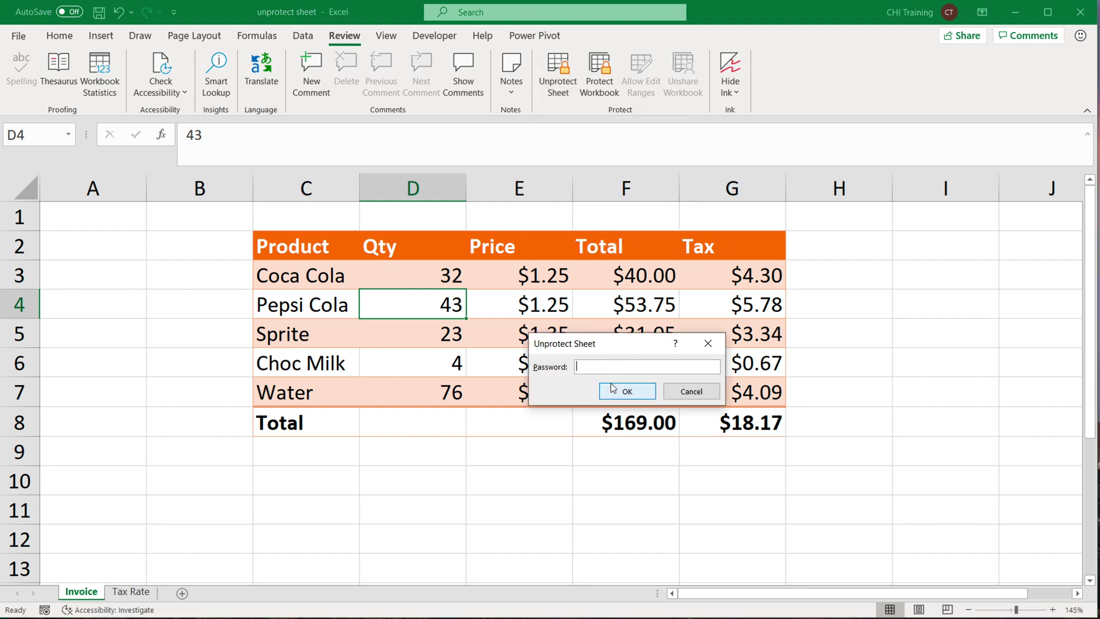
text(abc)
click(617, 395)
click(739, 428)
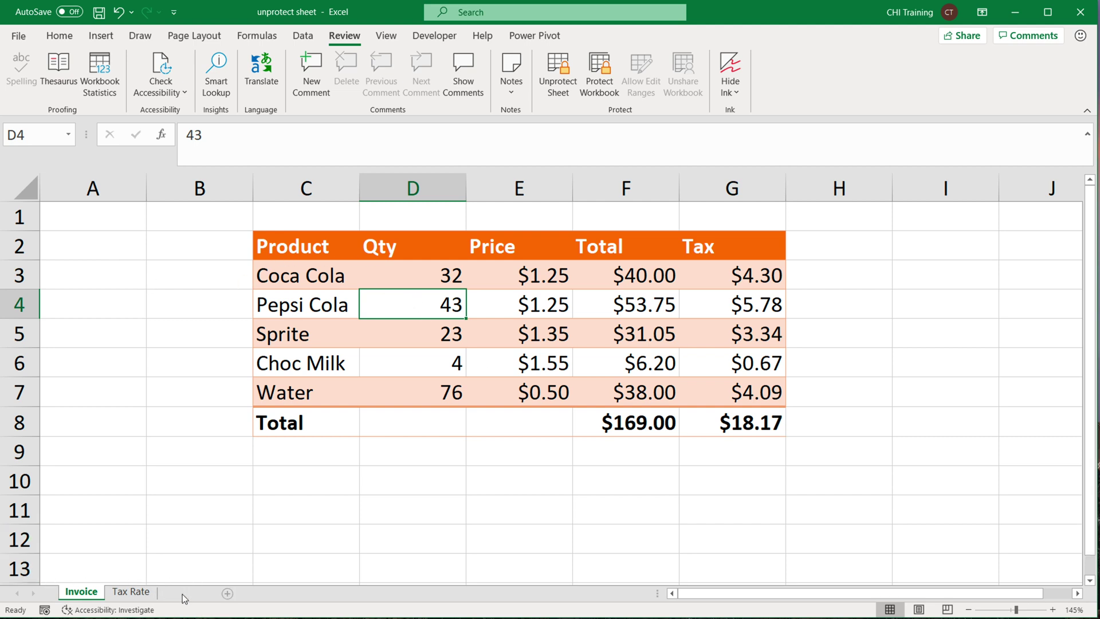
click(182, 594)
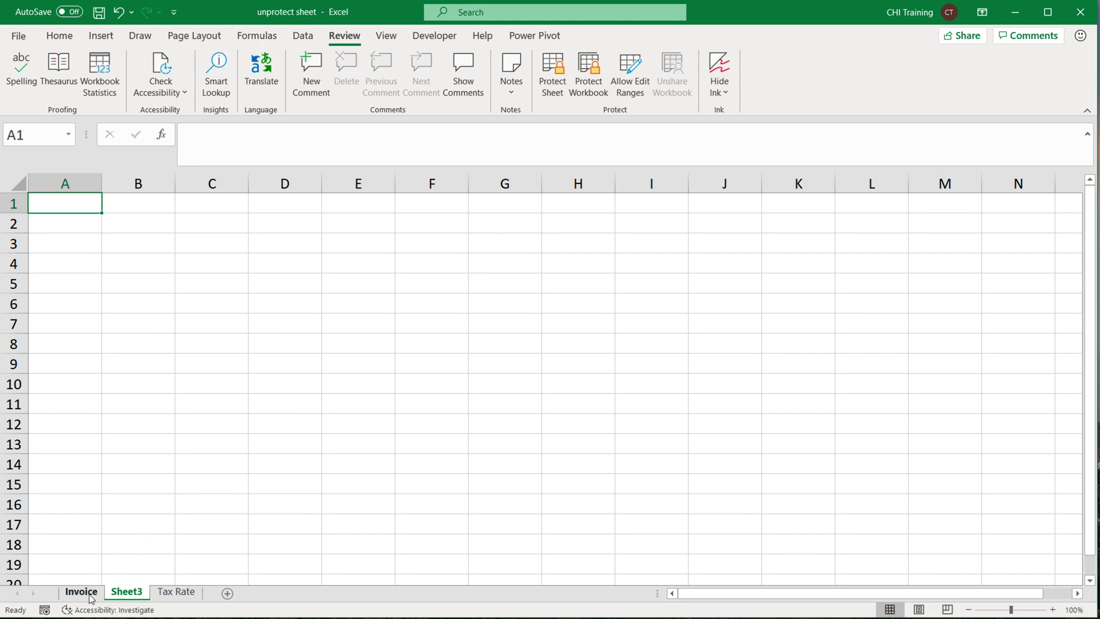
Copy the whole Invoice sheet and paste it at A1 of Sheet3.
click(82, 591)
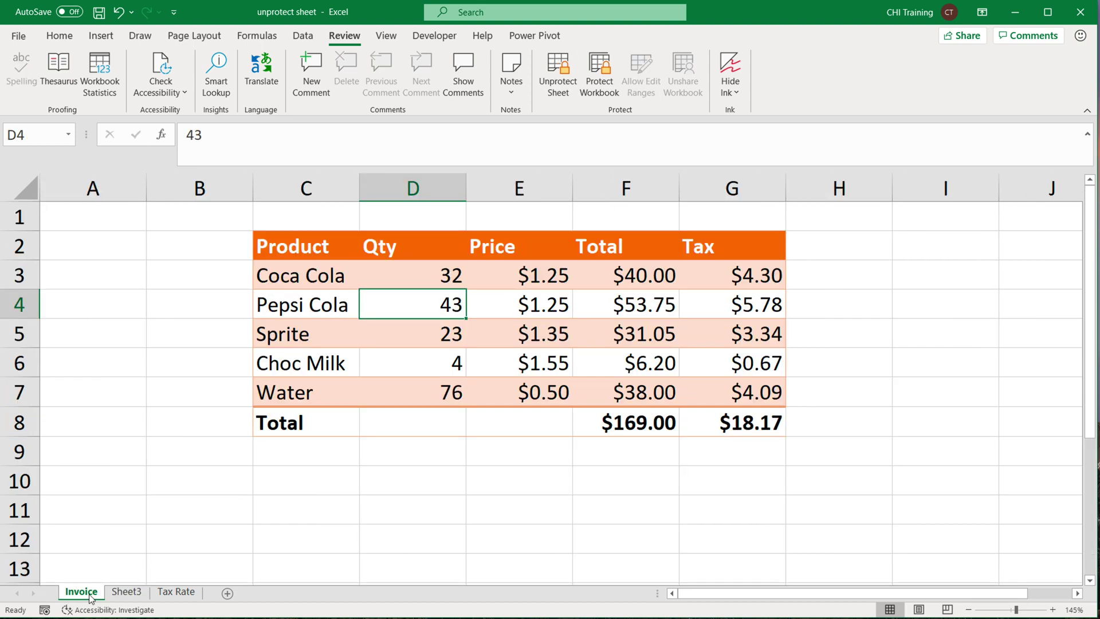
click(25, 190)
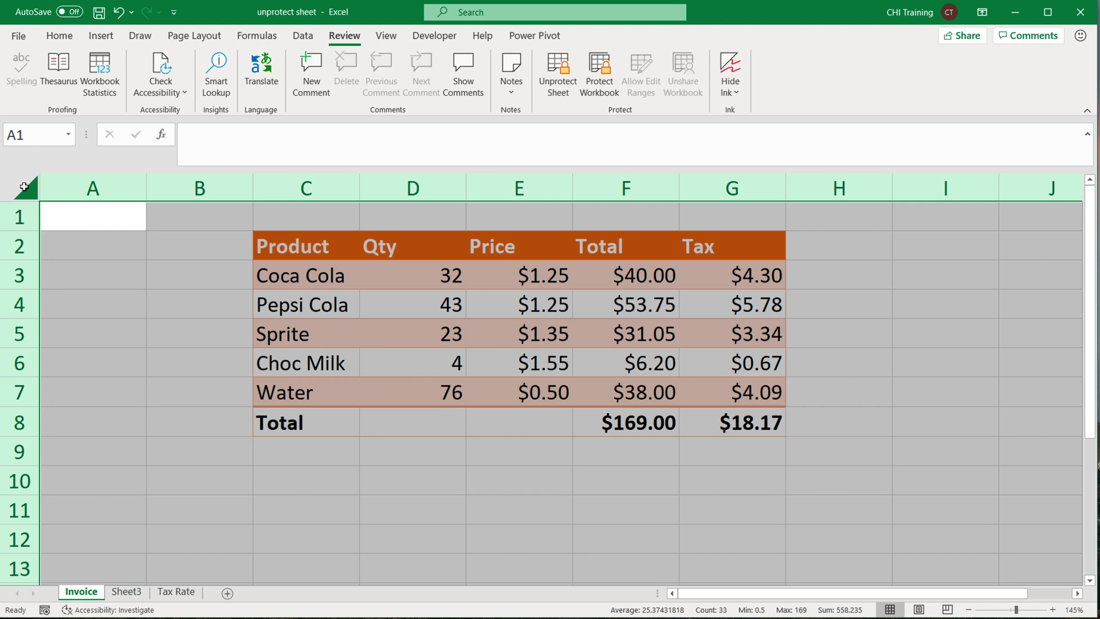
right_click(24, 187)
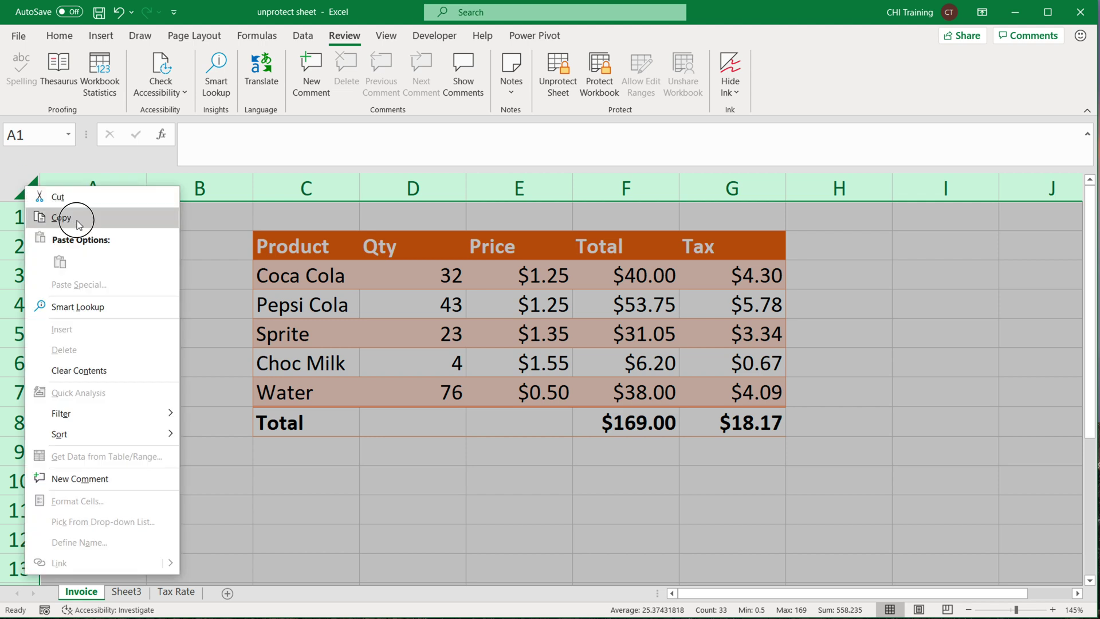
click(79, 224)
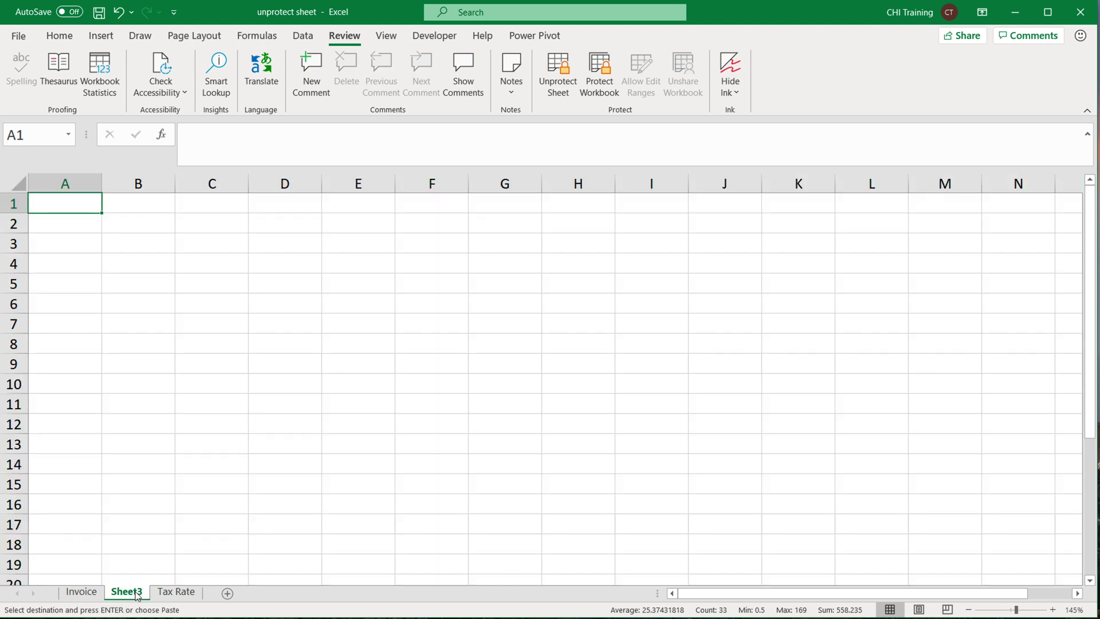
click(126, 591)
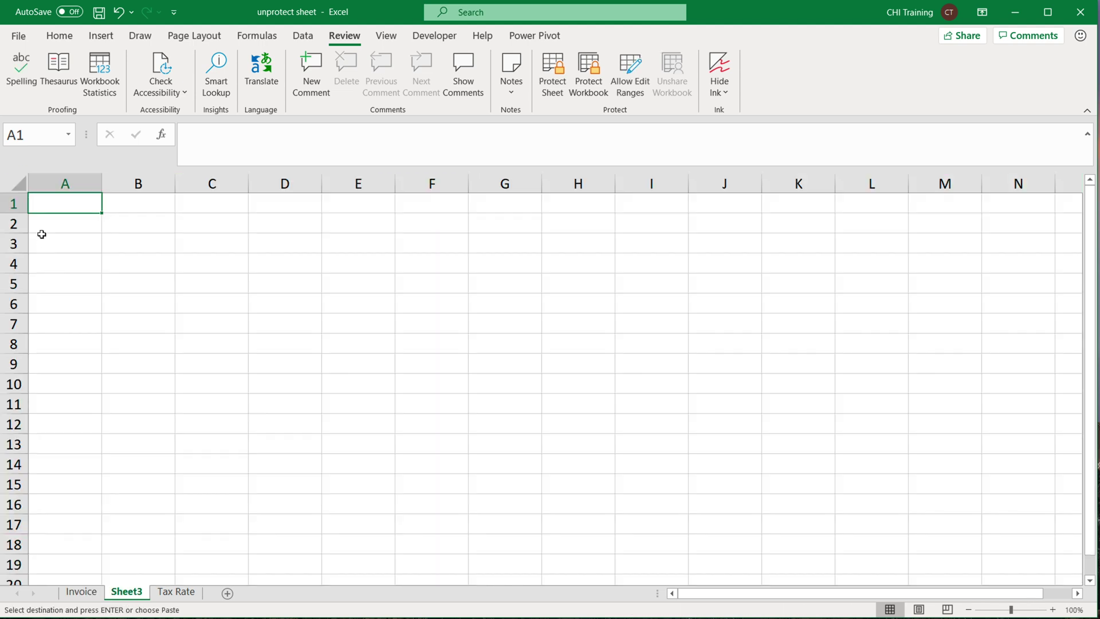
right_click(41, 202)
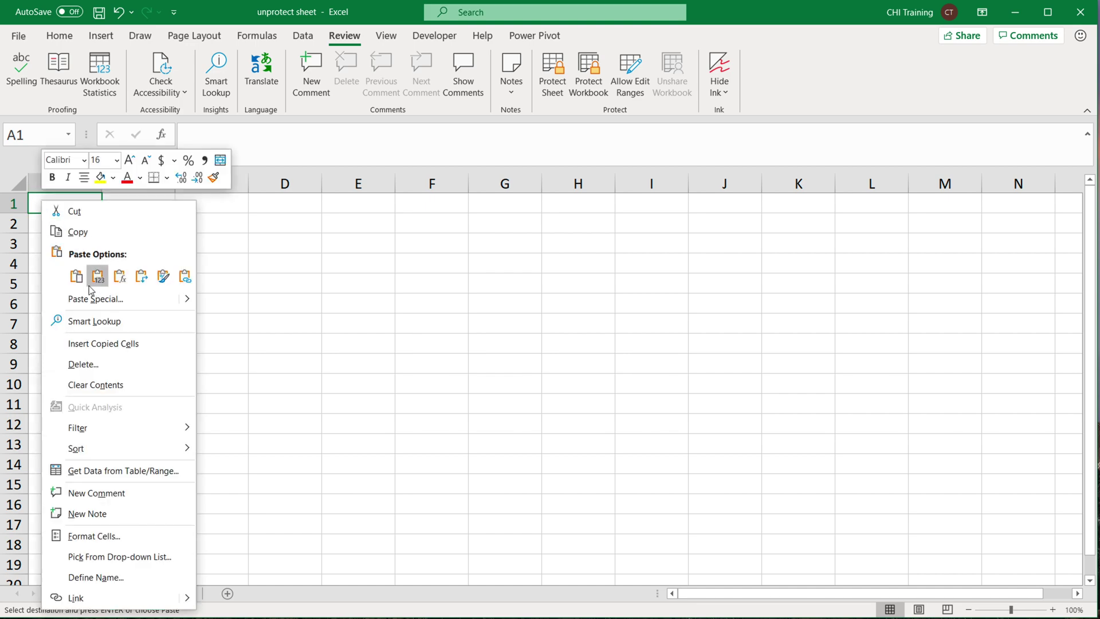
click(76, 276)
click(47, 205)
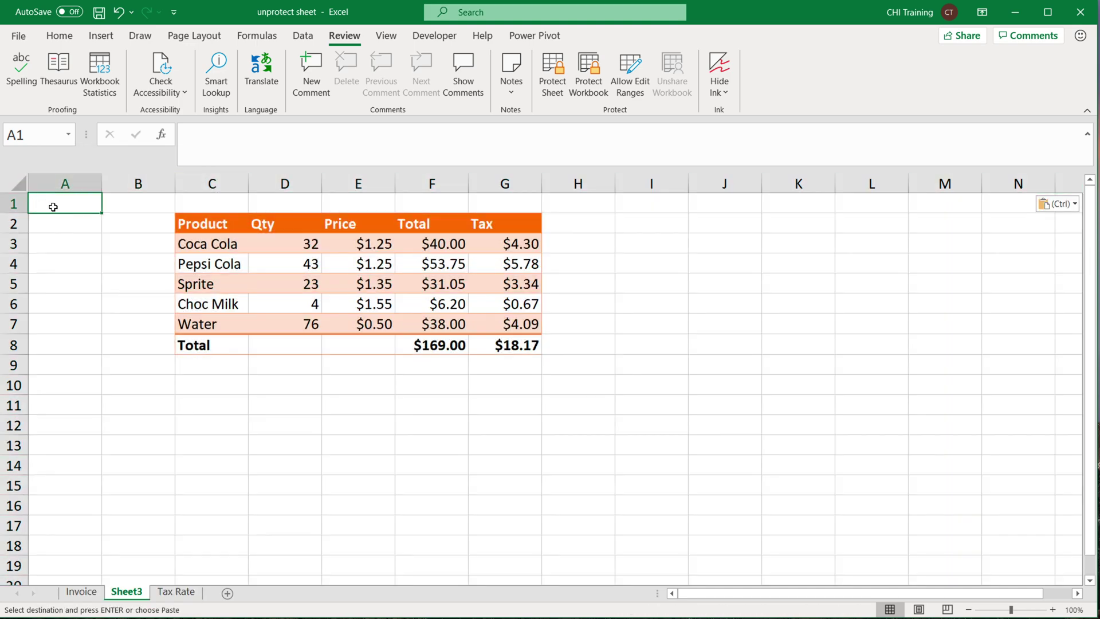
scroll(107, 246, up, 2)
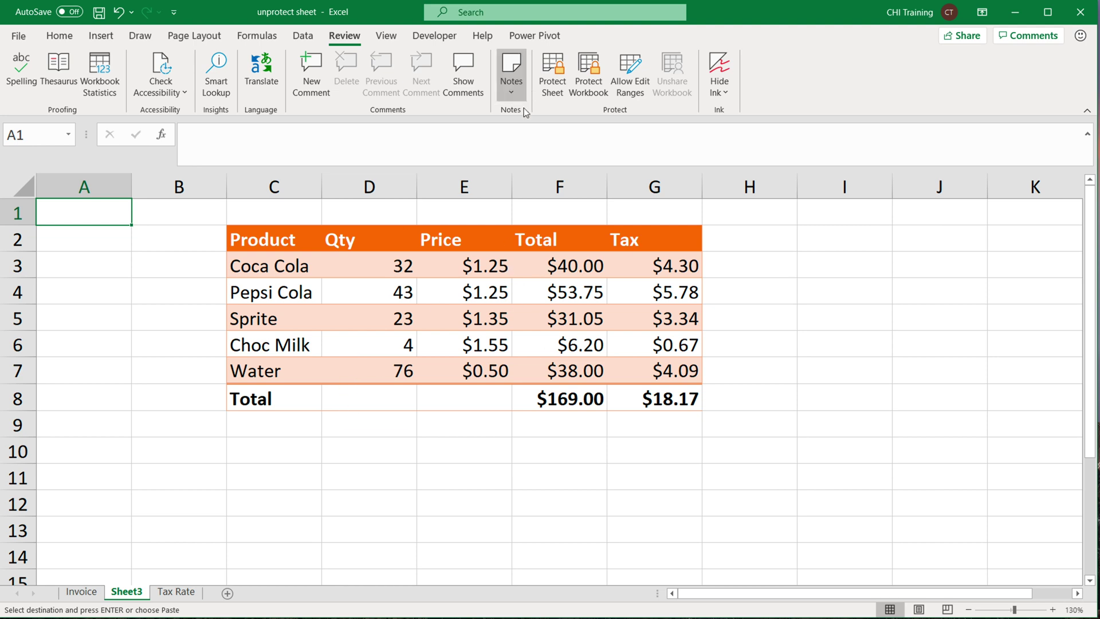
double_click(598, 273)
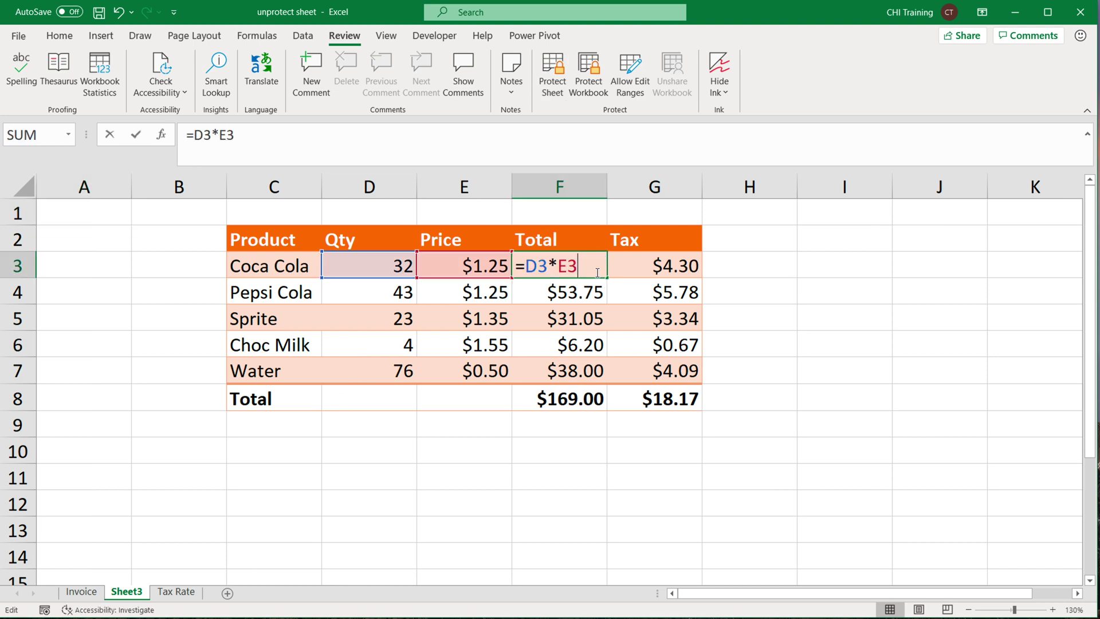
key(Escape)
double_click(642, 271)
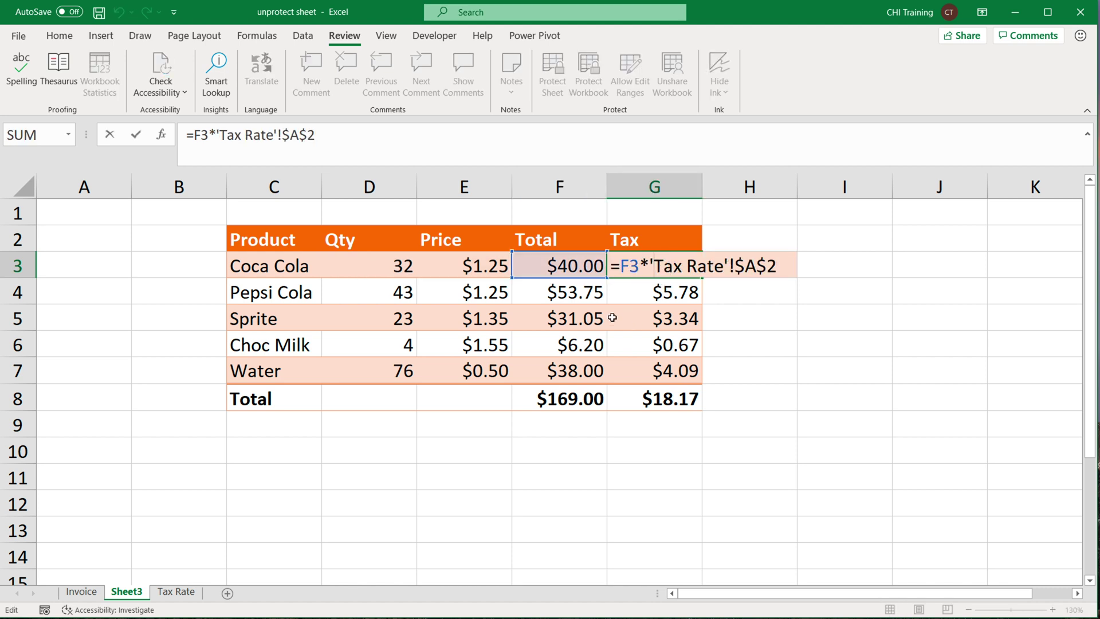
key(Escape)
click(573, 265)
double_click(575, 266)
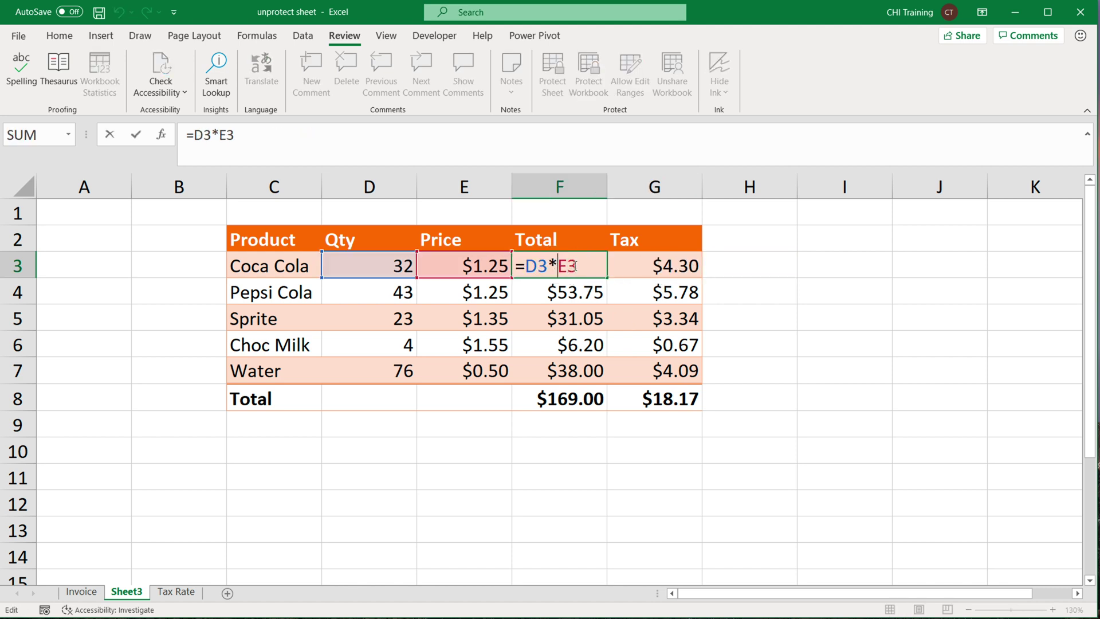
key(Left)
key(Left)
key(BackSpace)
text(/)
key(Return)
click(597, 273)
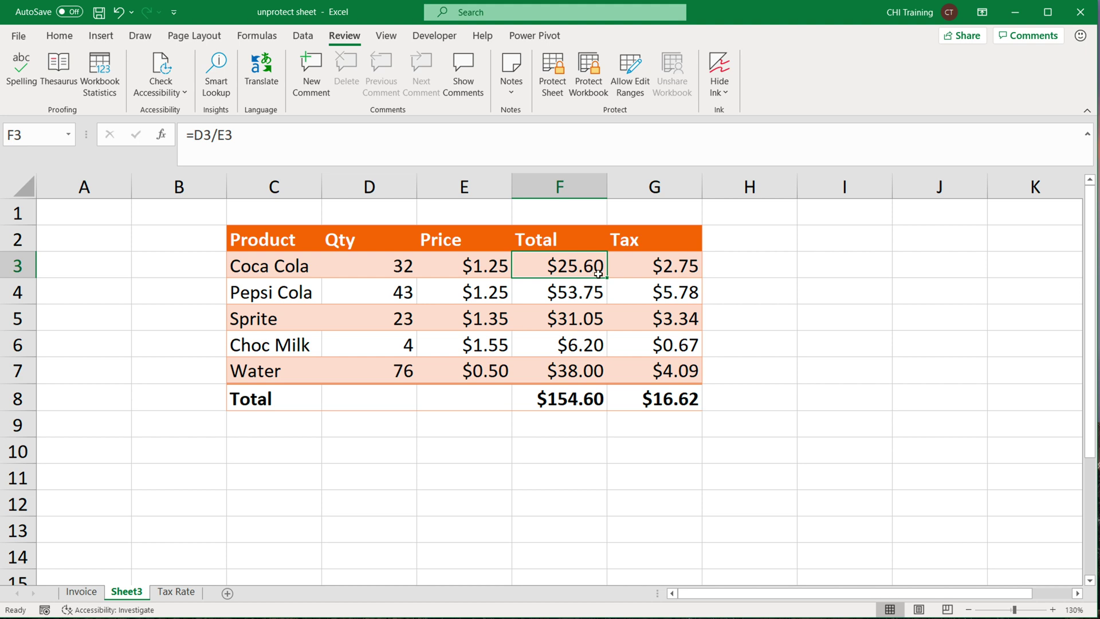
drag(610, 279, 585, 379)
click(580, 262)
double_click(580, 261)
click(560, 266)
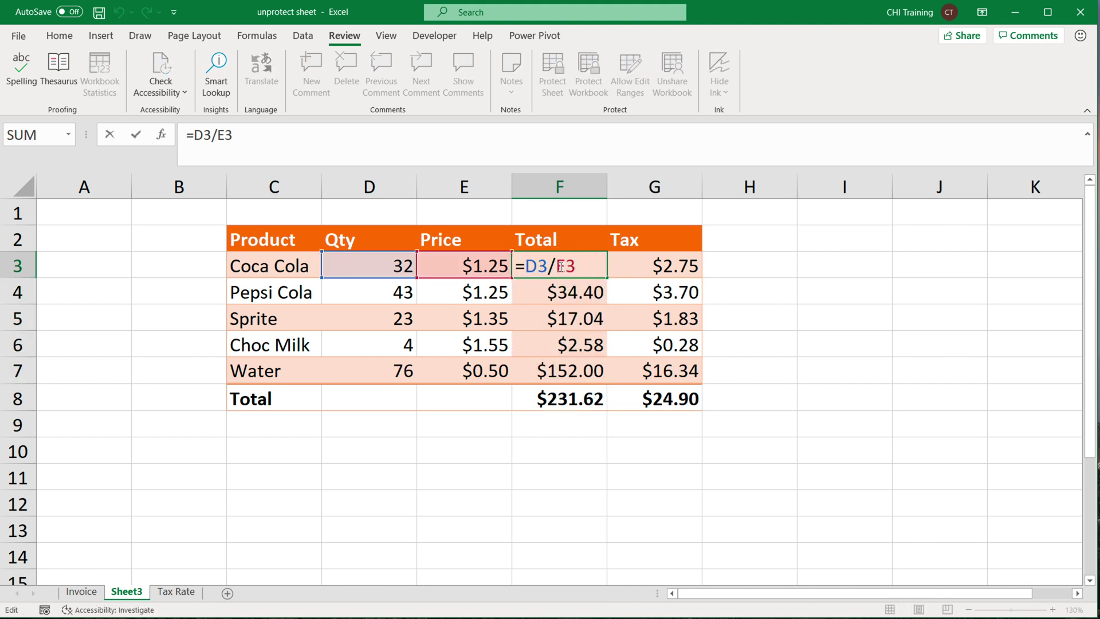
key(BackSpace)
text(*)
key(Return)
click(599, 274)
drag(608, 278, 597, 378)
Delete the Invoice sheet from its tab menu, confirming the permanent deletion.
click(82, 592)
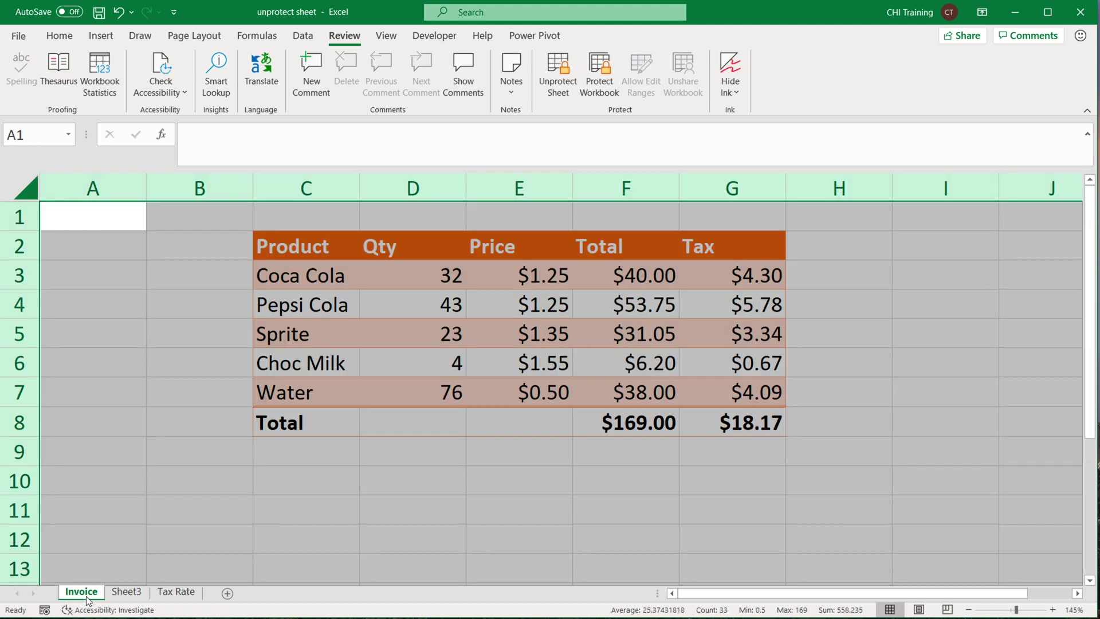
right_click(87, 594)
click(150, 416)
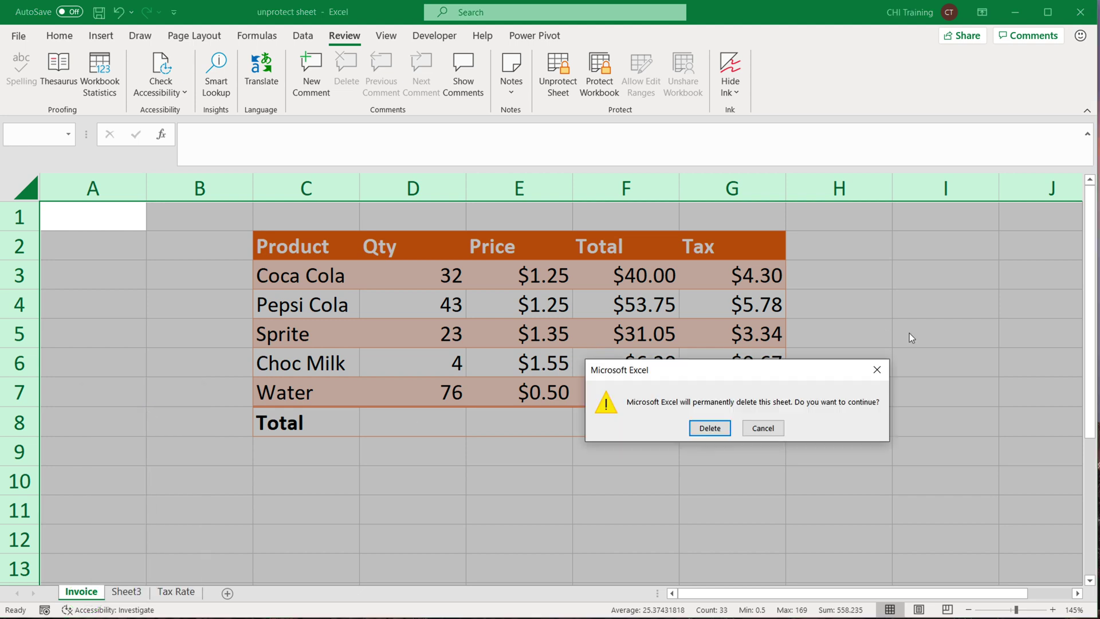
click(706, 435)
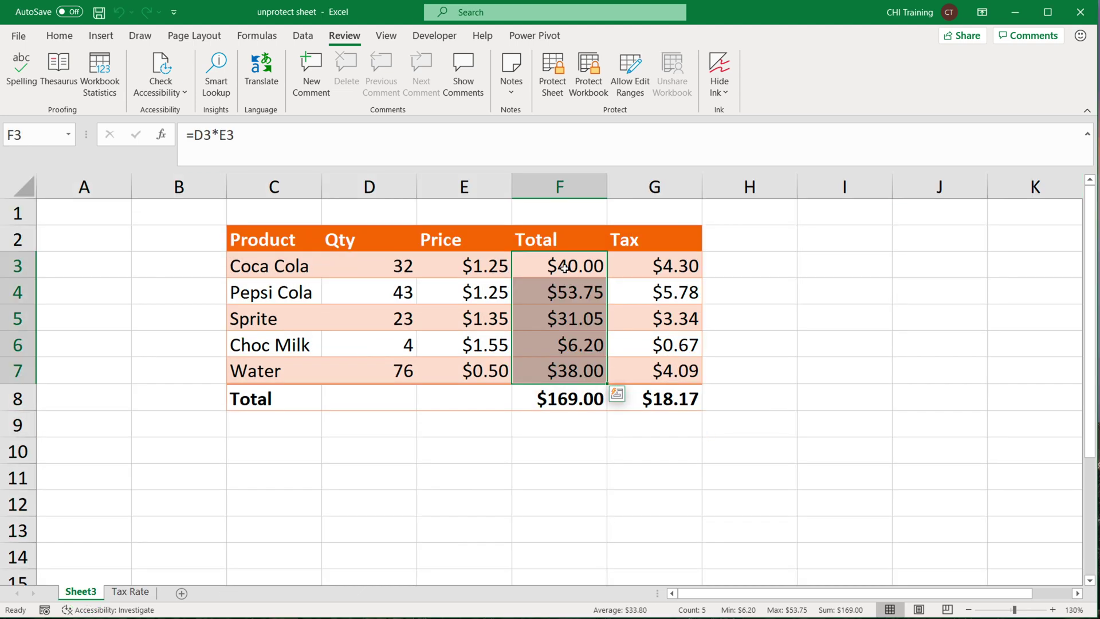